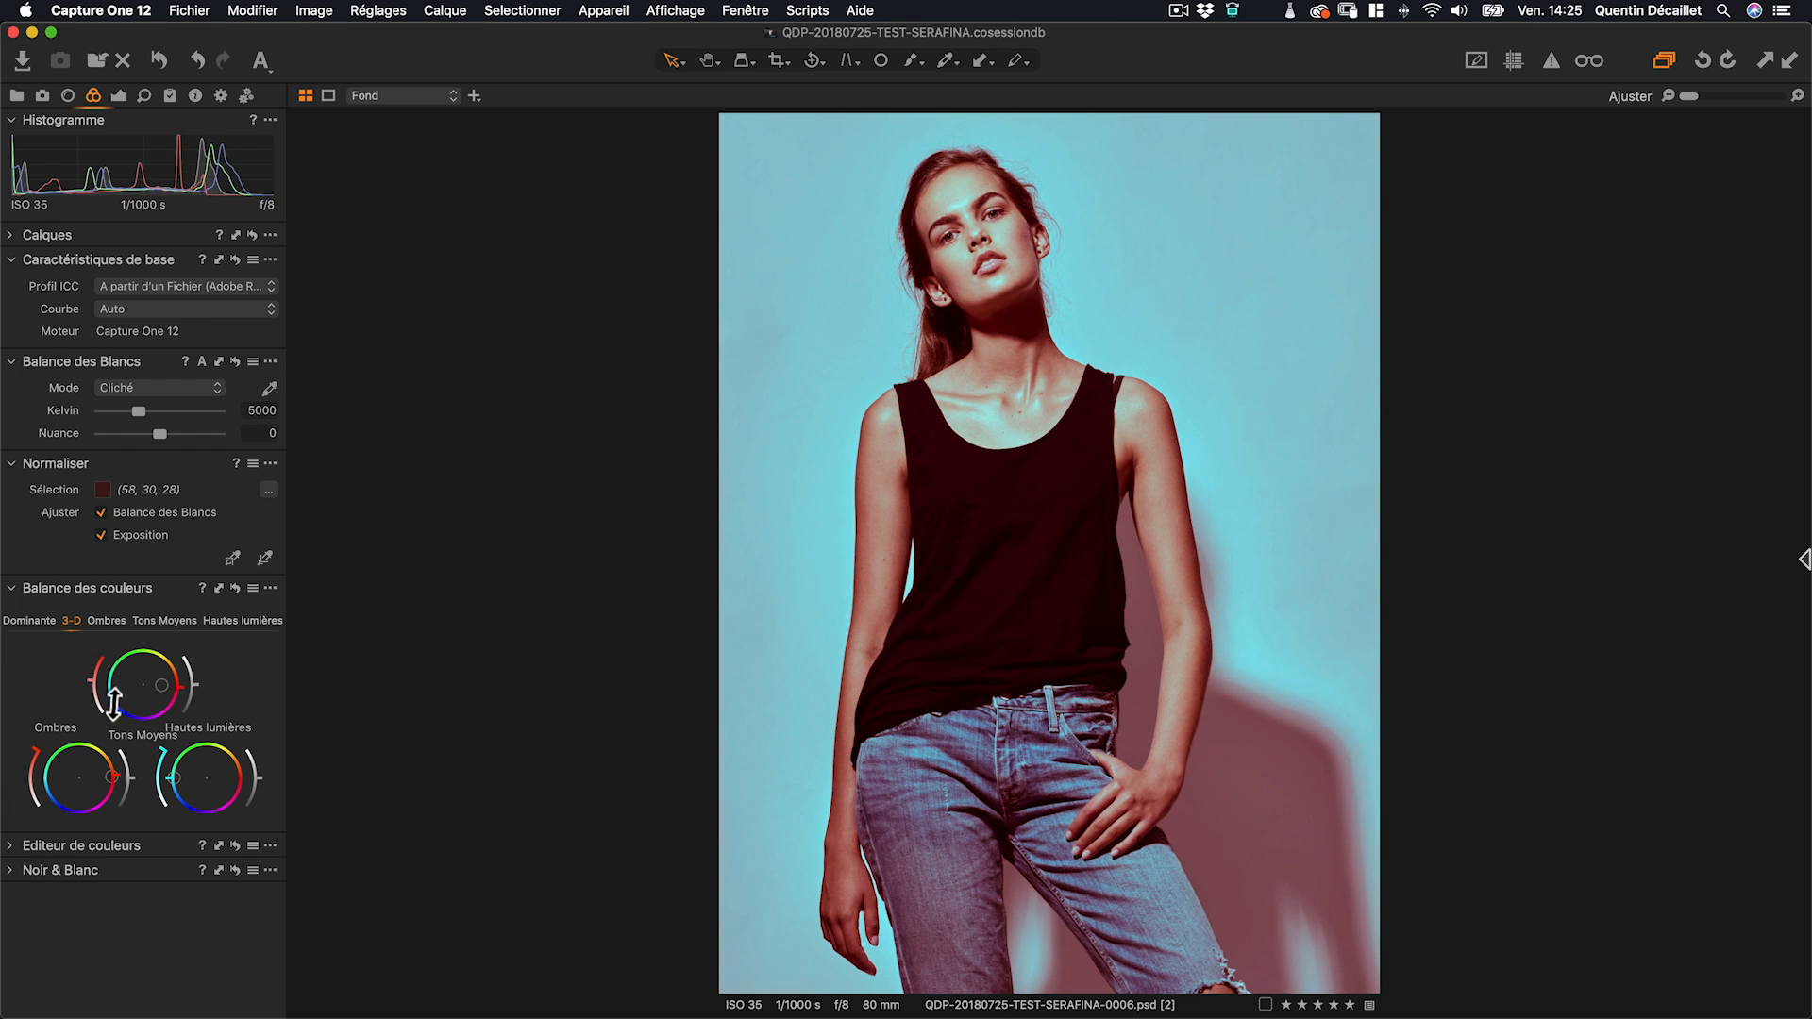
- Reduce the shadow and highlight saturation in the 3-D colour balance, and reset the whole colour balance
drag(34, 751, 47, 811)
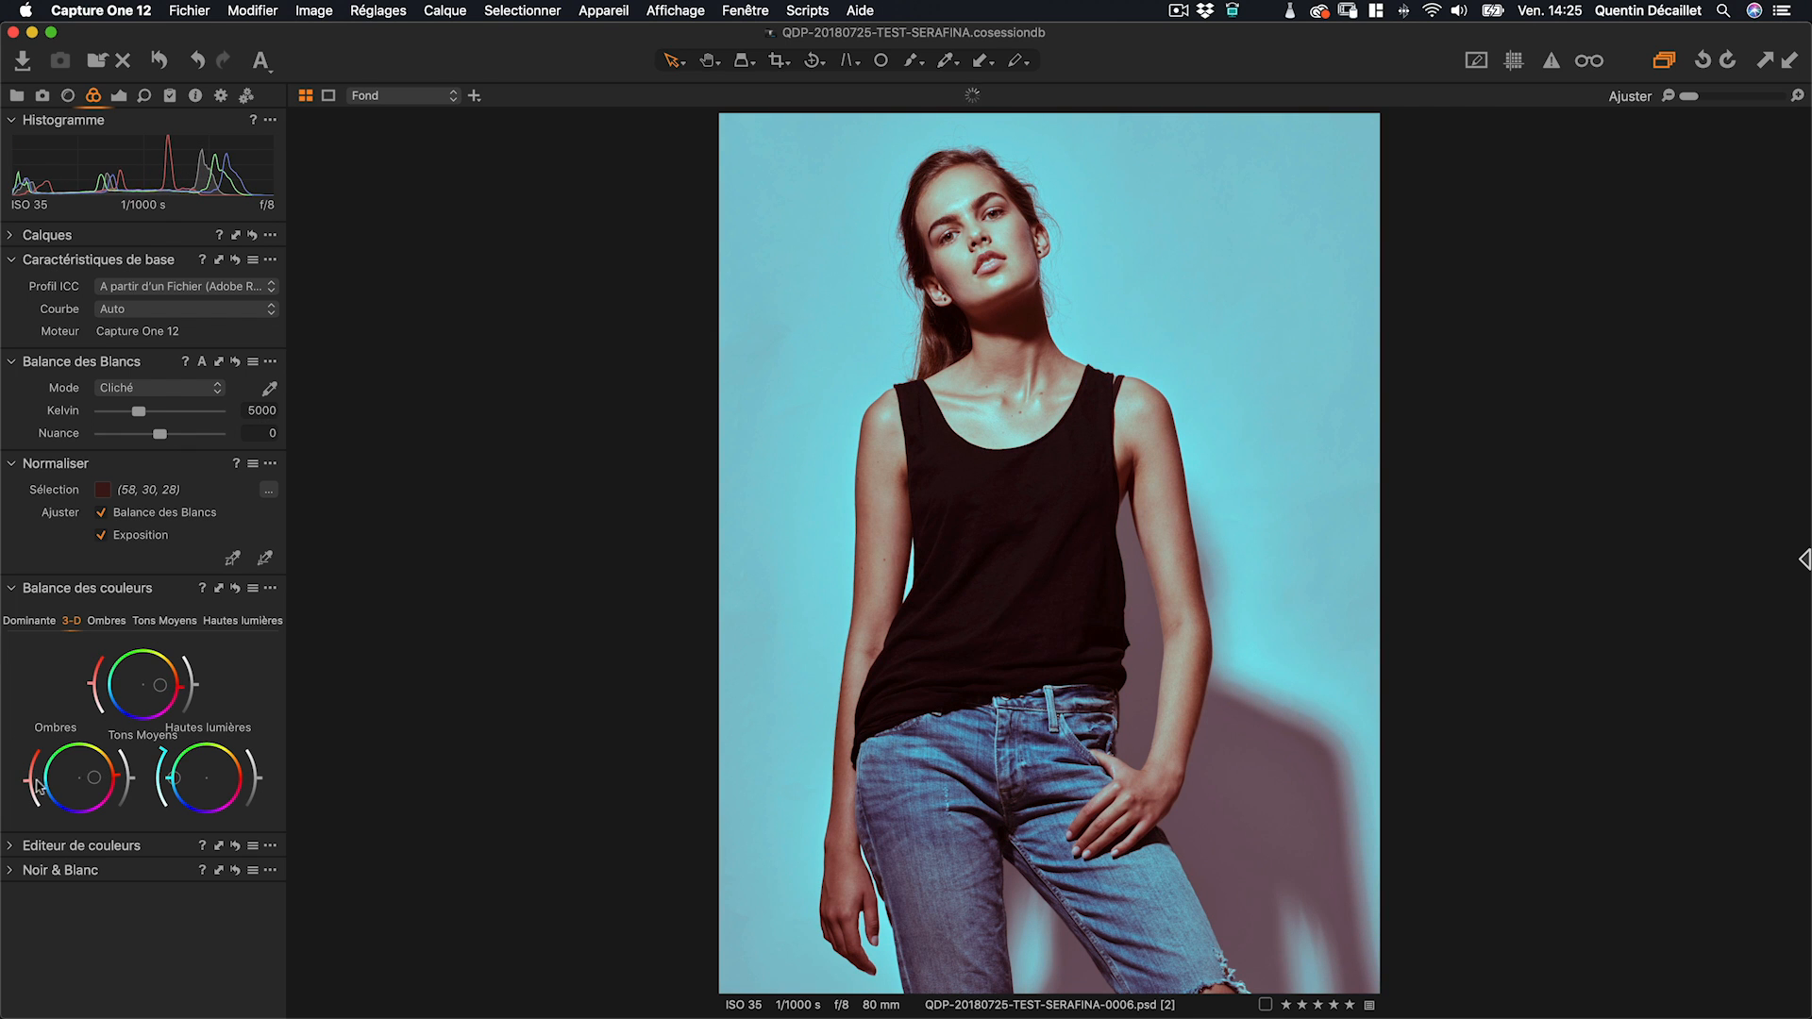
drag(173, 766, 172, 807)
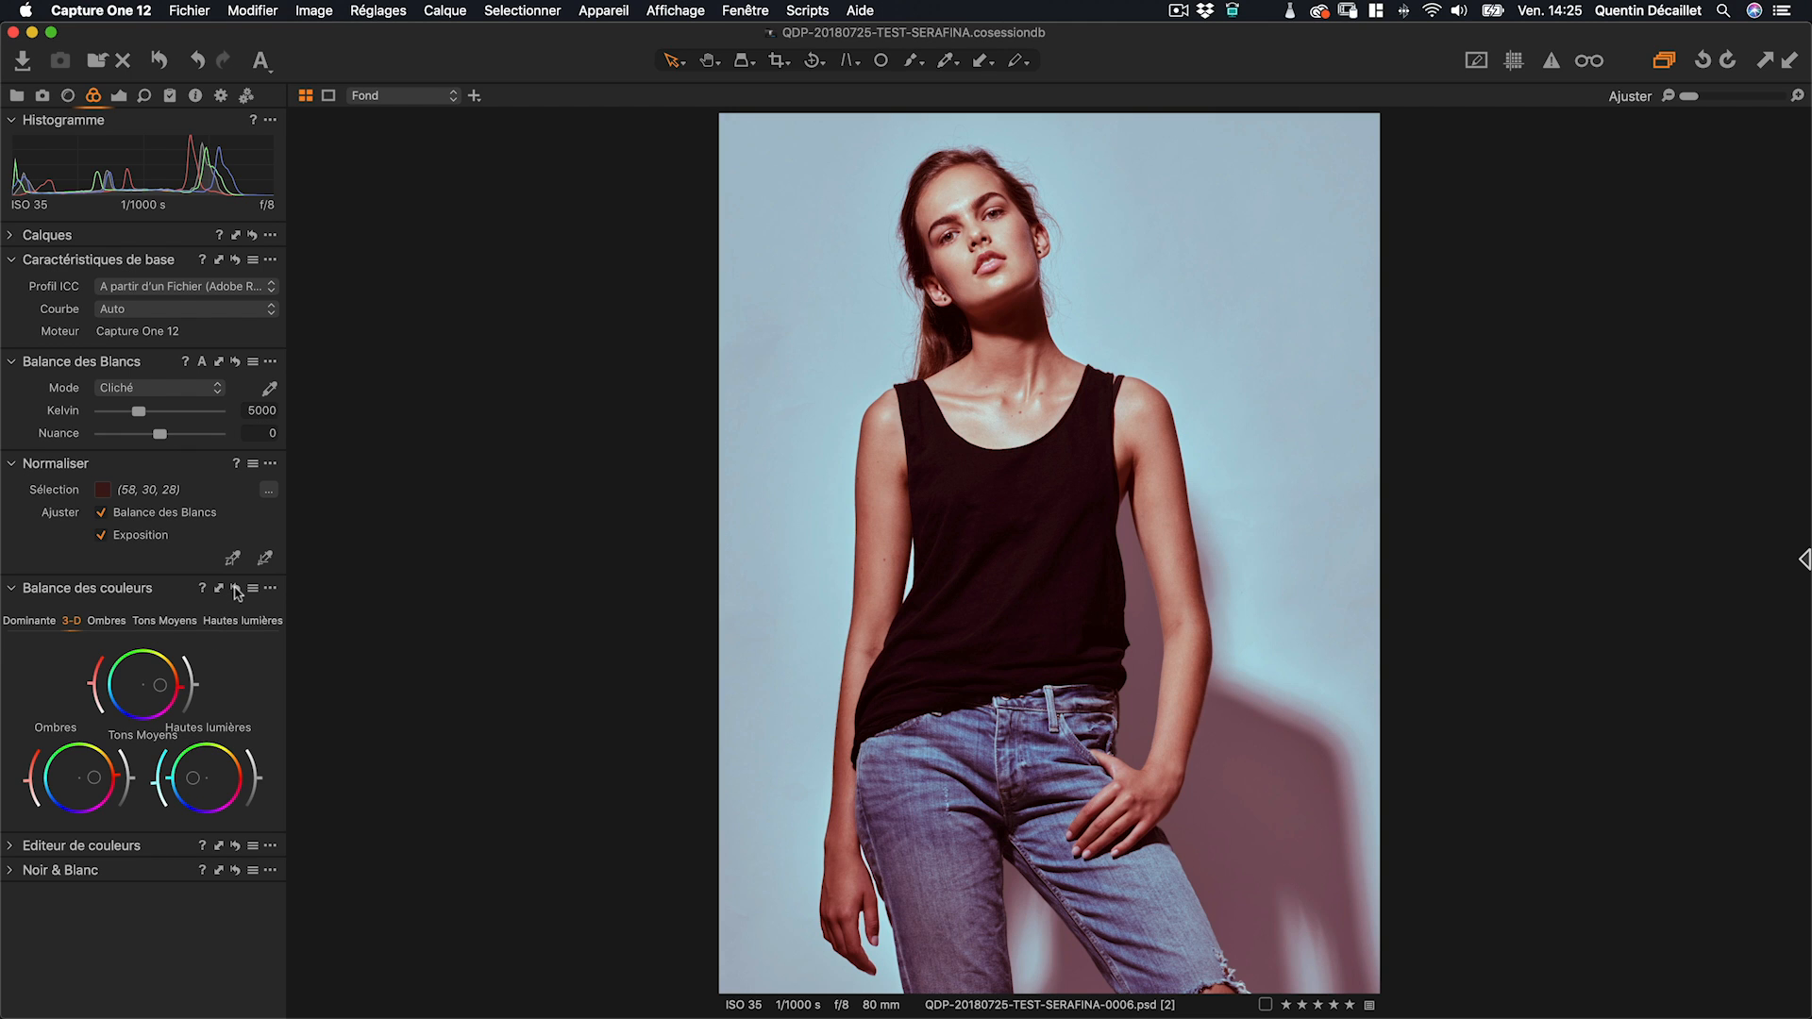
click(236, 589)
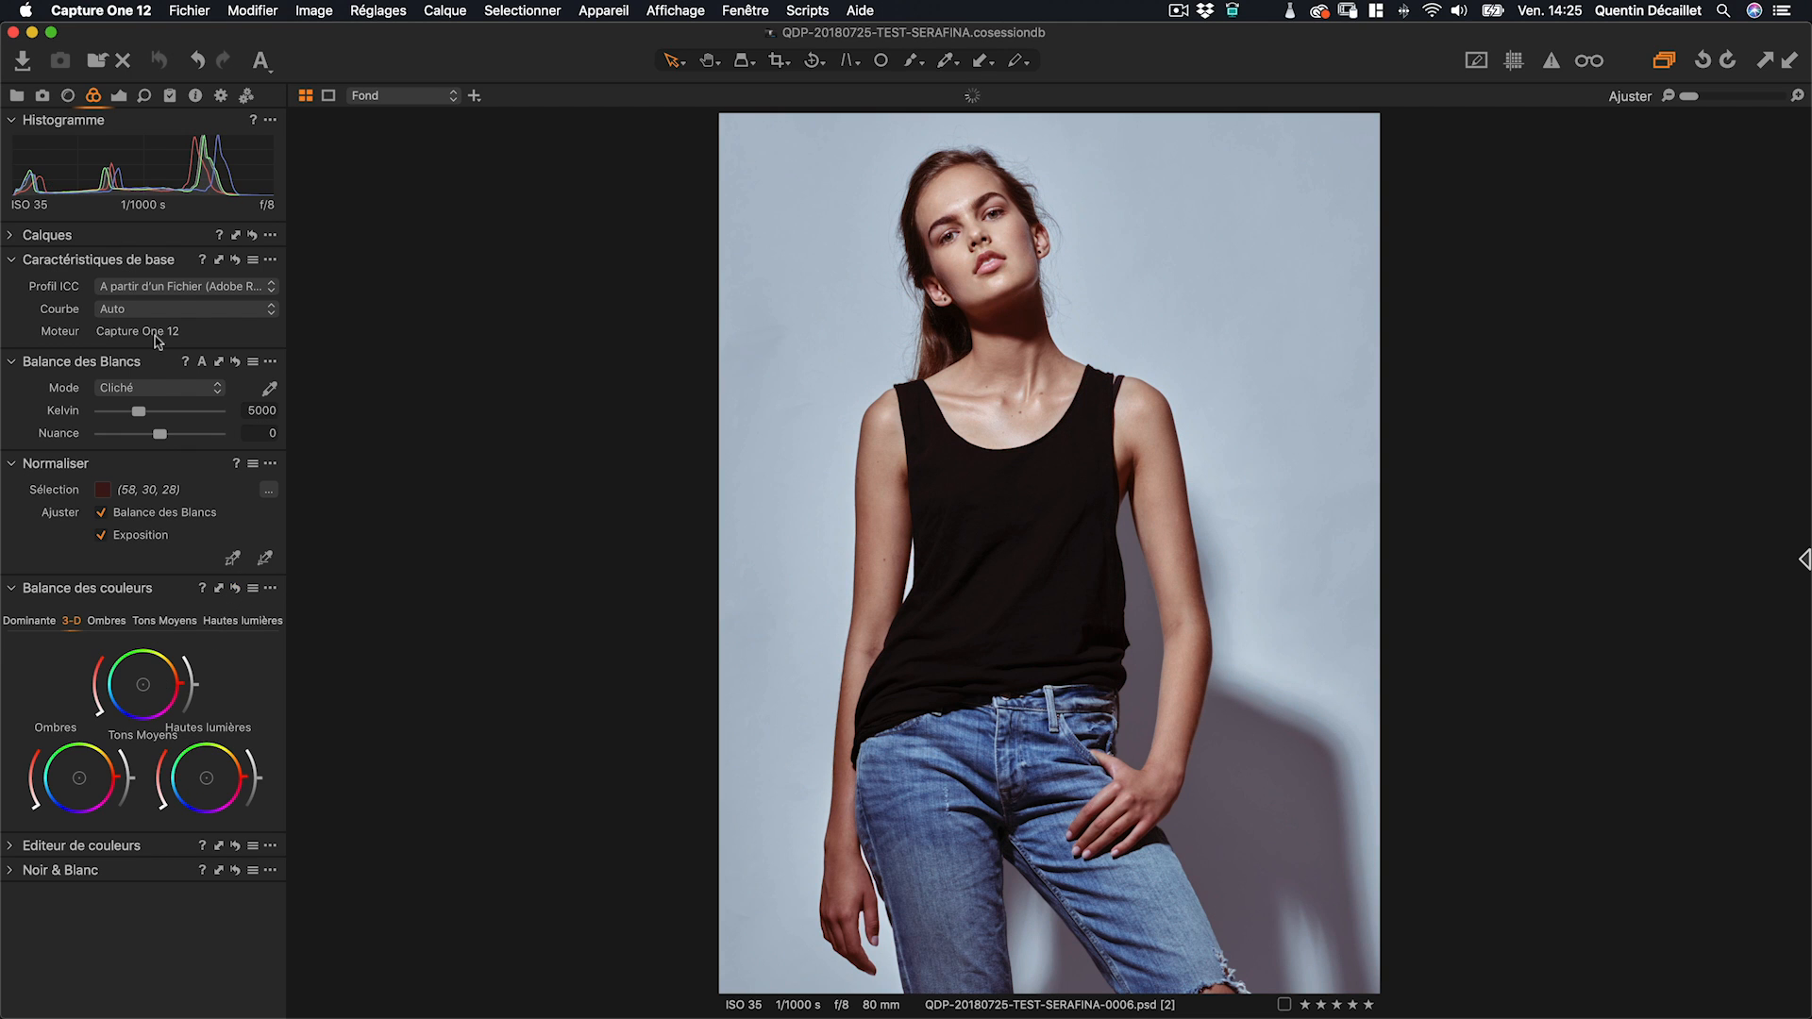
- Create a new filled layer above the background and name it OMBRES
click(11, 236)
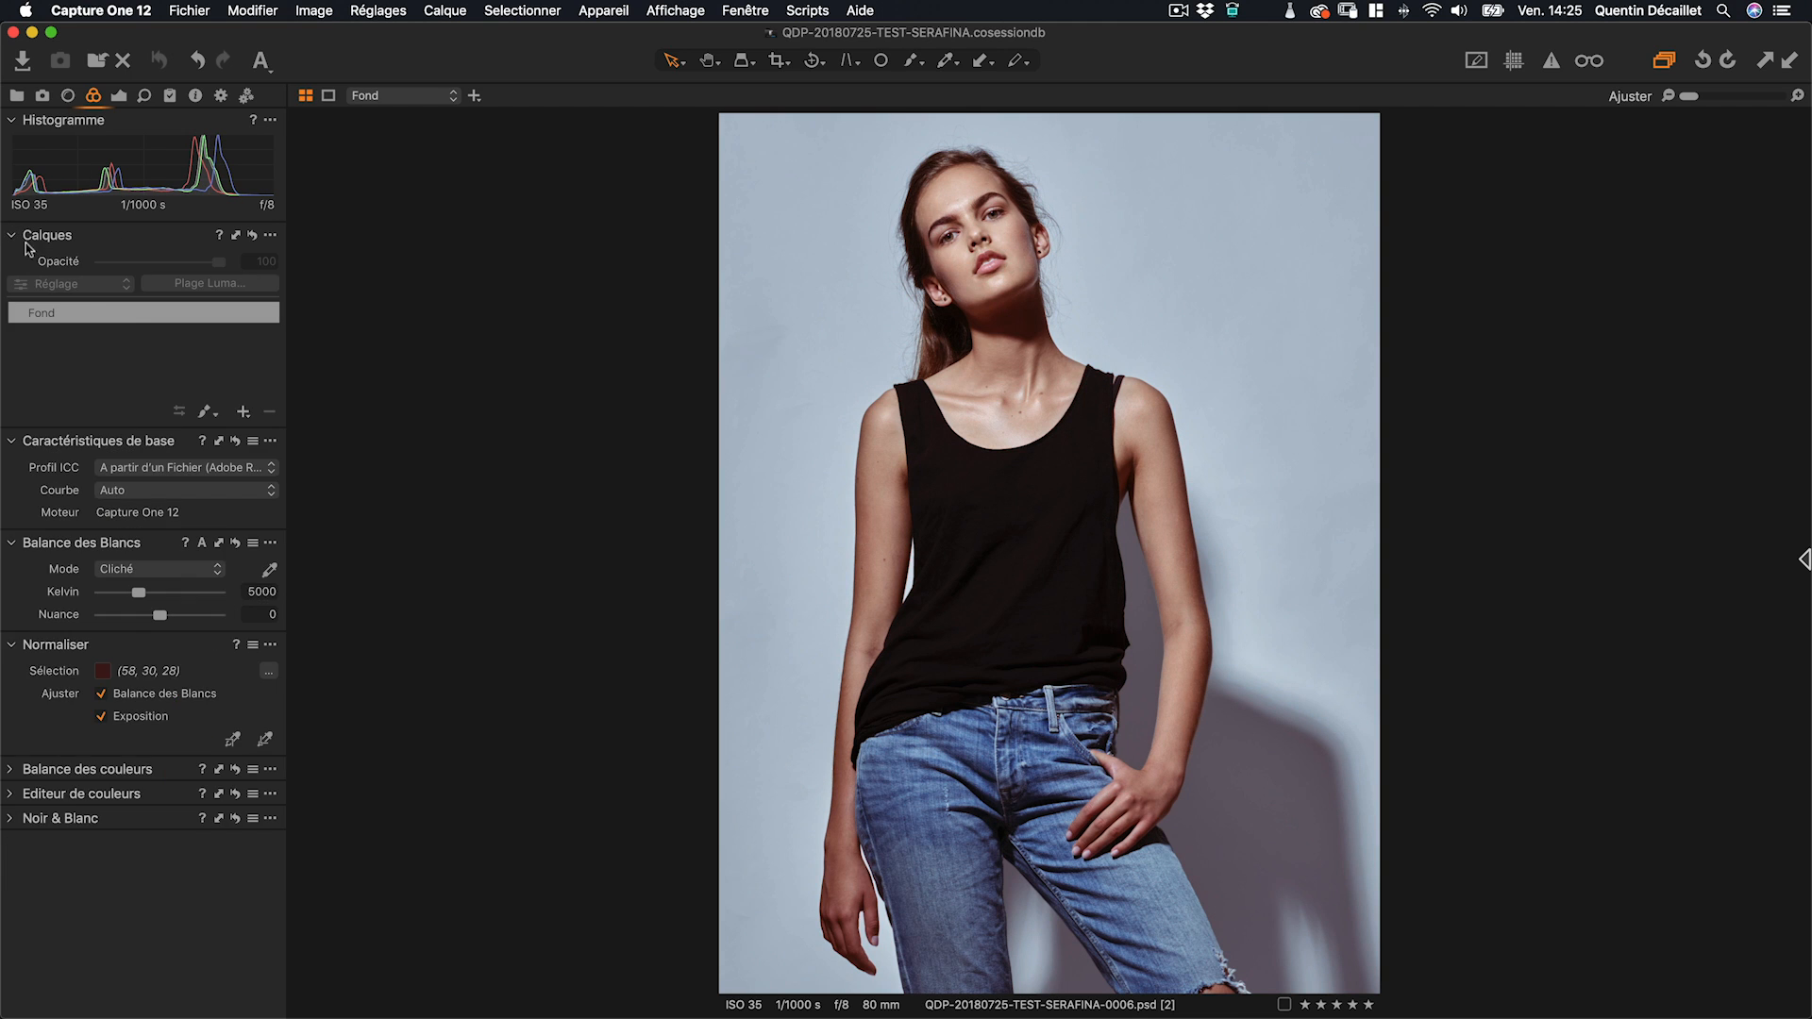
click(243, 412)
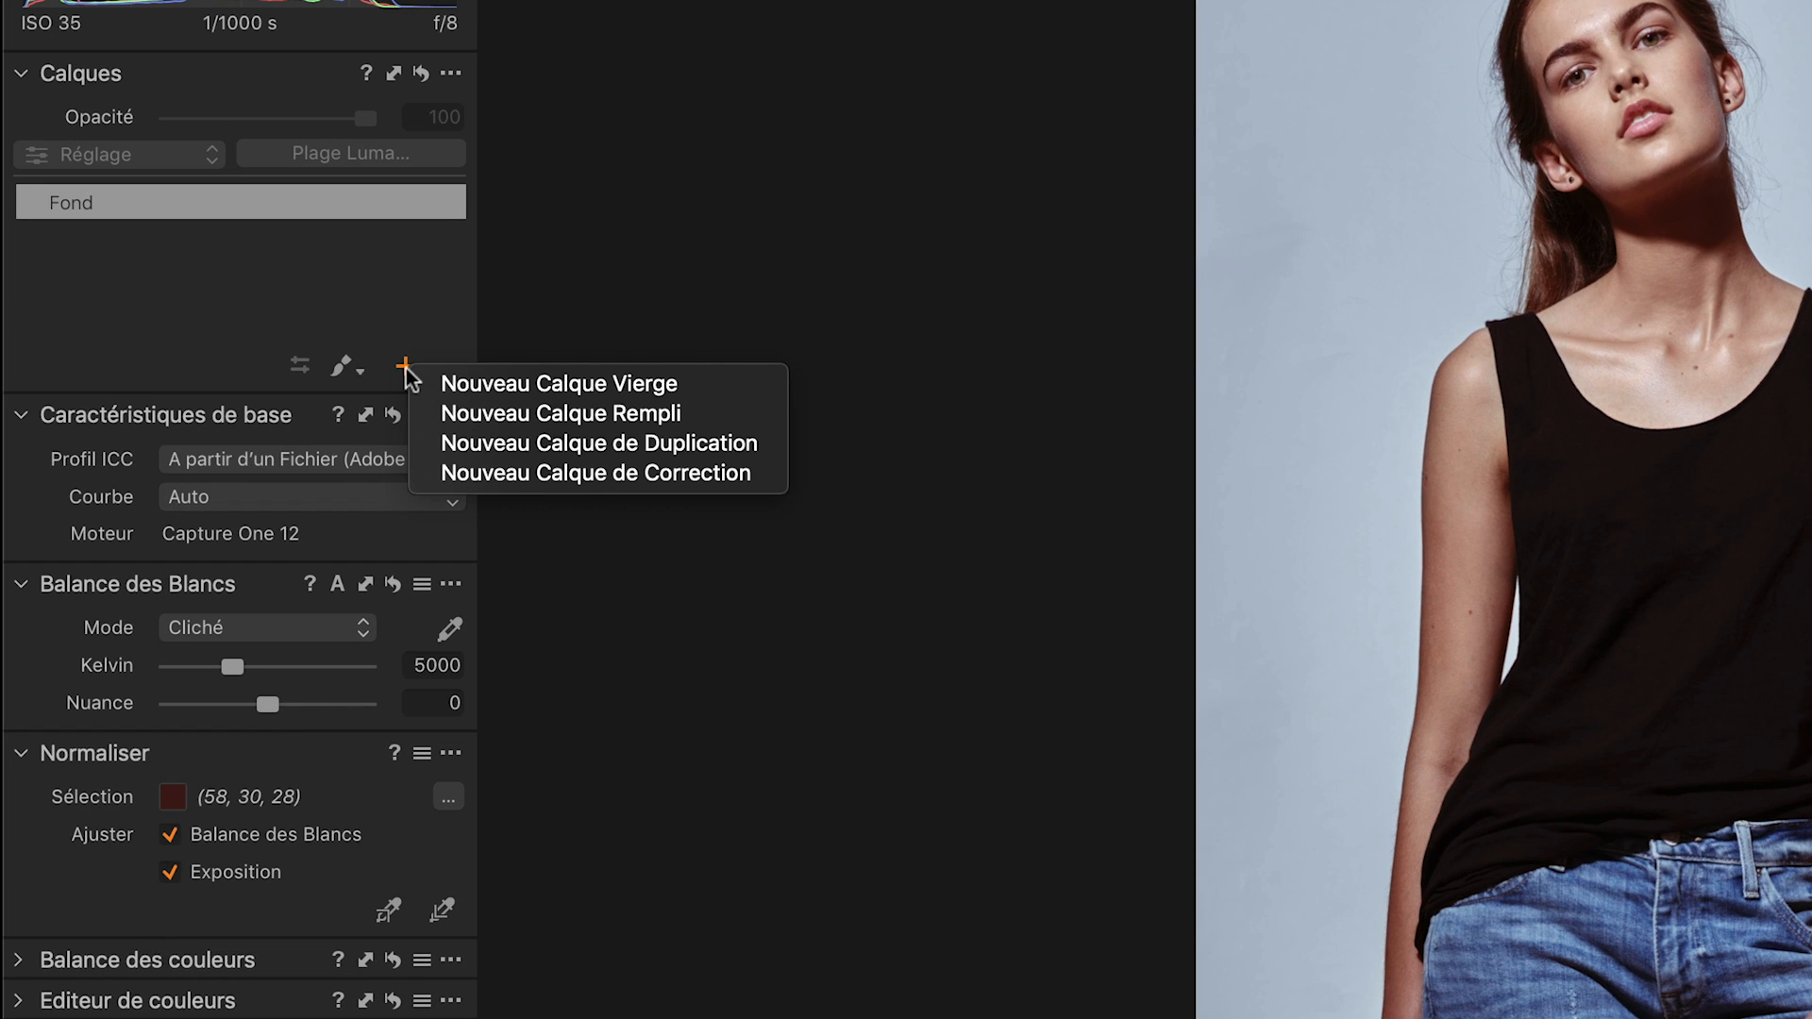
click(510, 418)
double_click(114, 206)
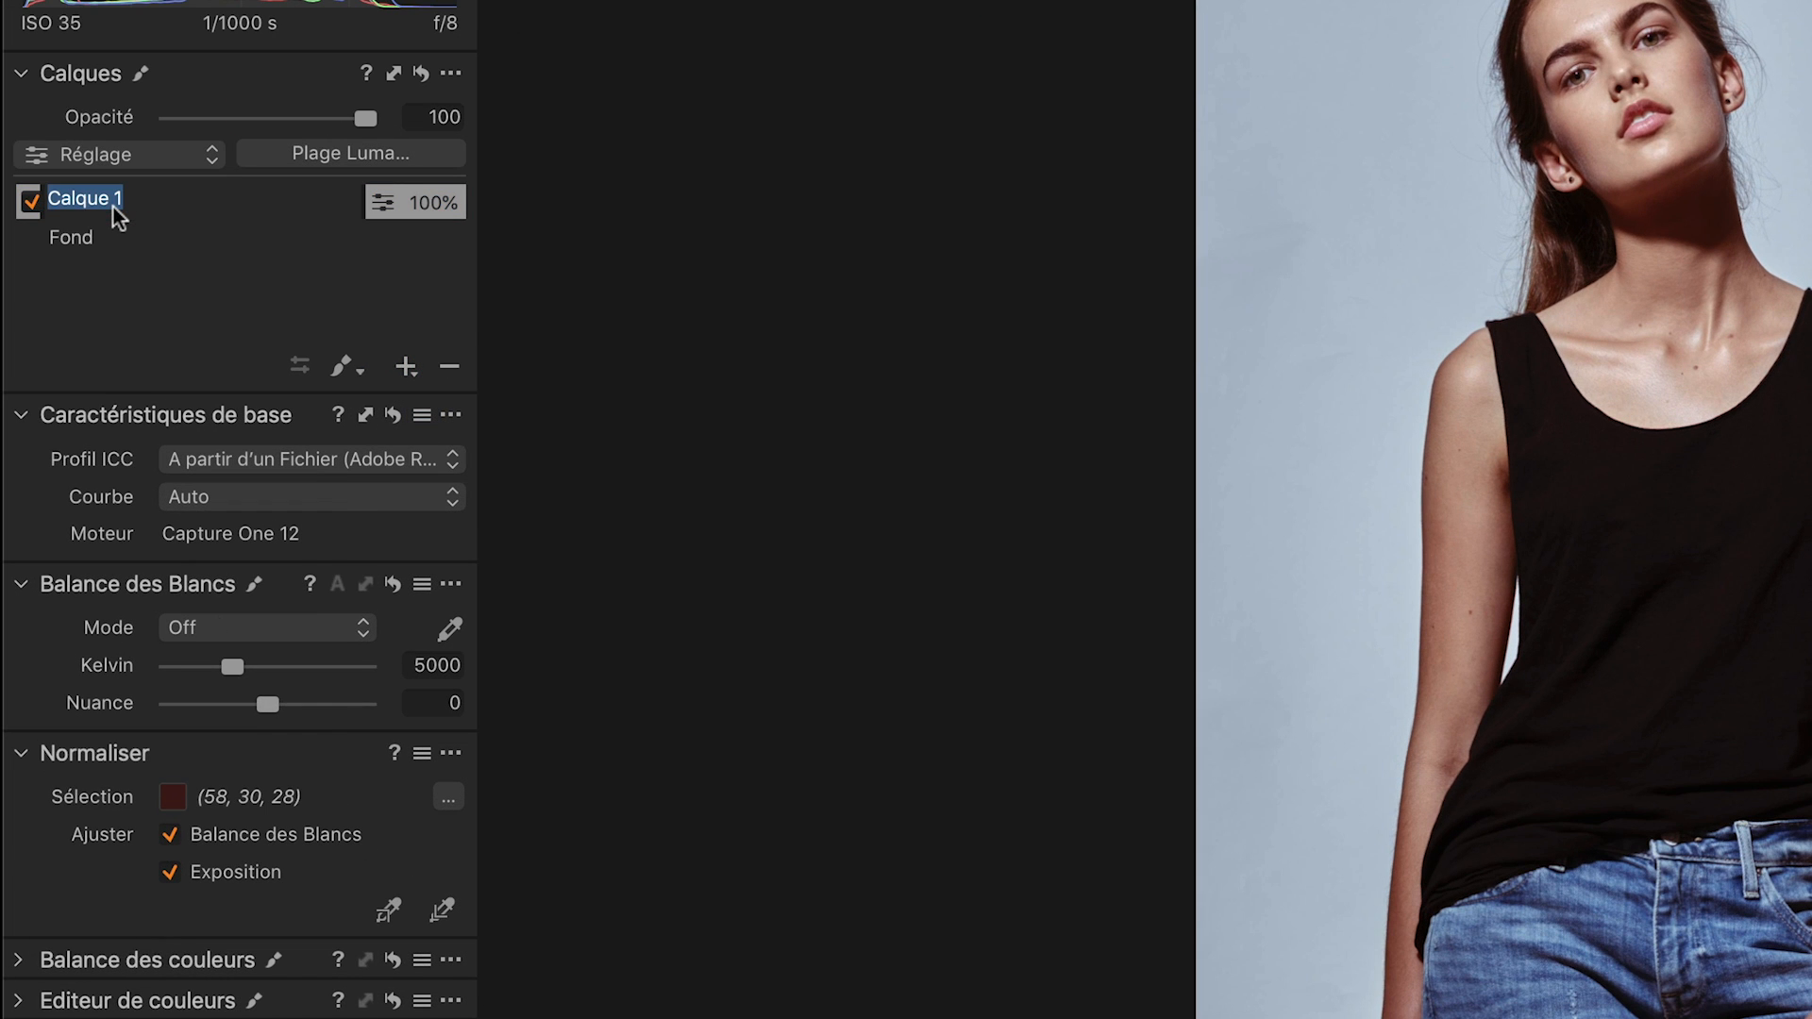
text(OMBRES)
key(Return)
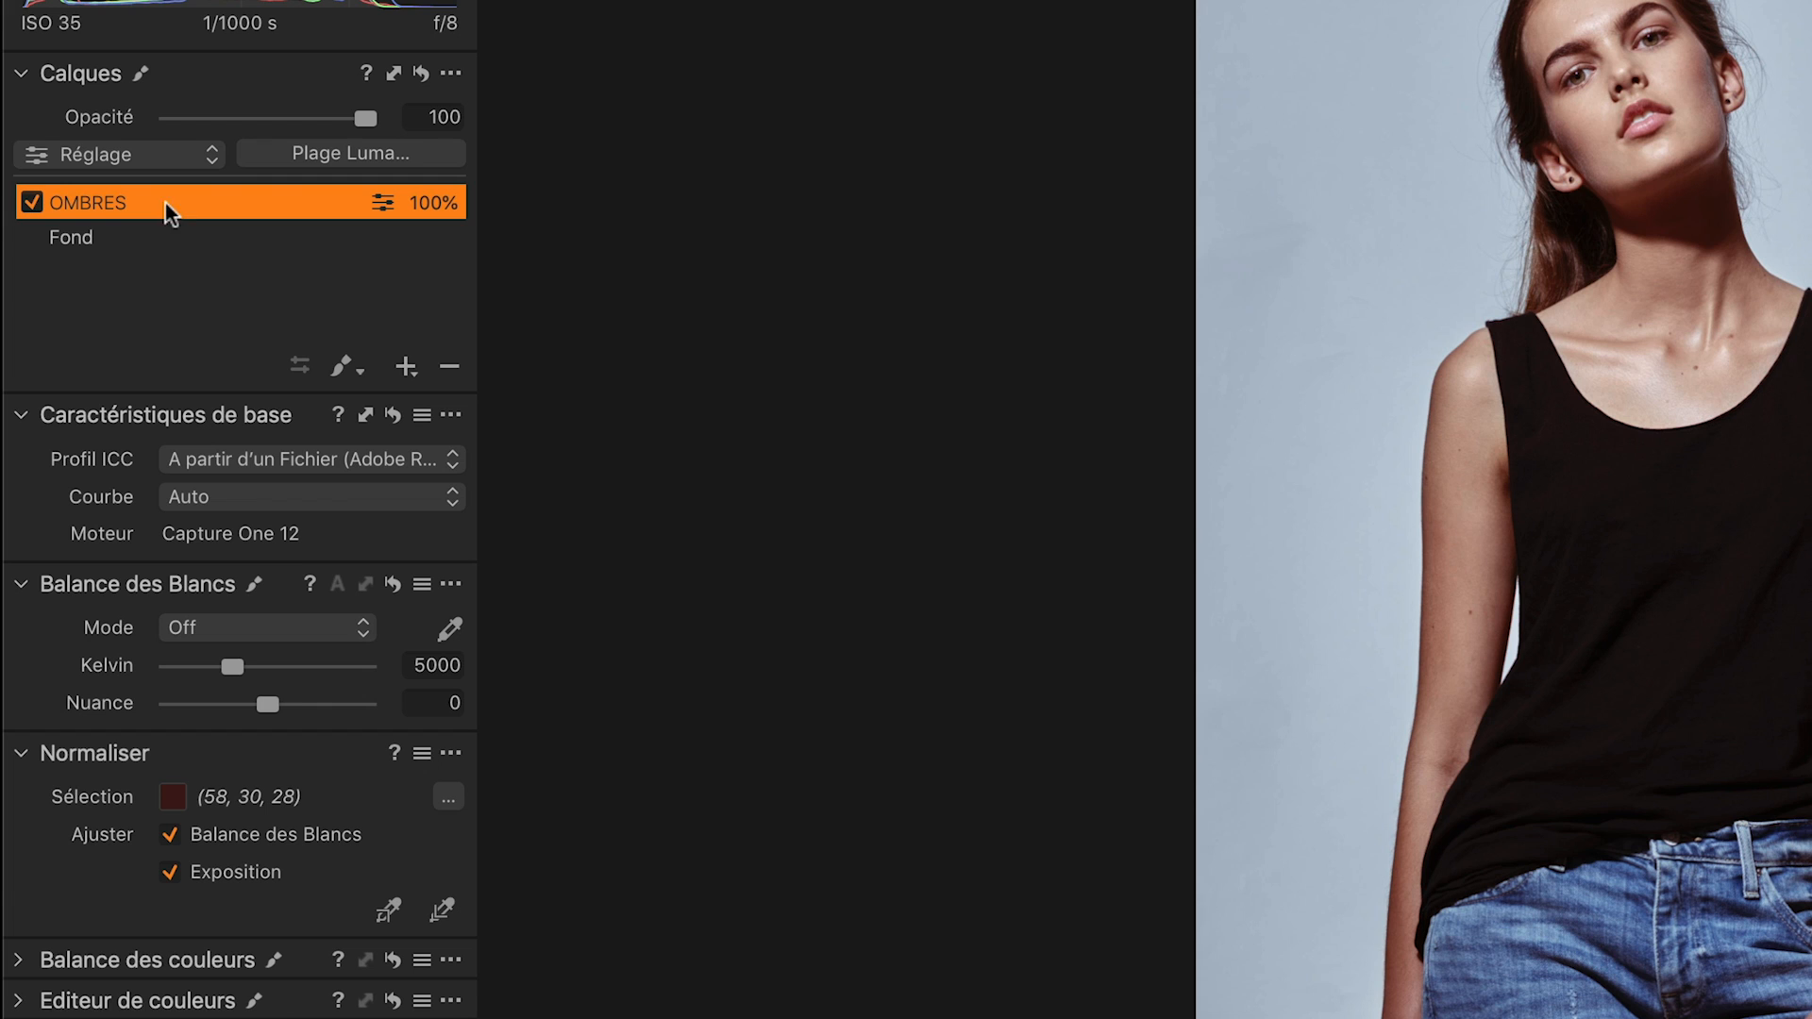
- Display the OMBRES layer's mask and set the lower limit of its luma range to 0
click(354, 156)
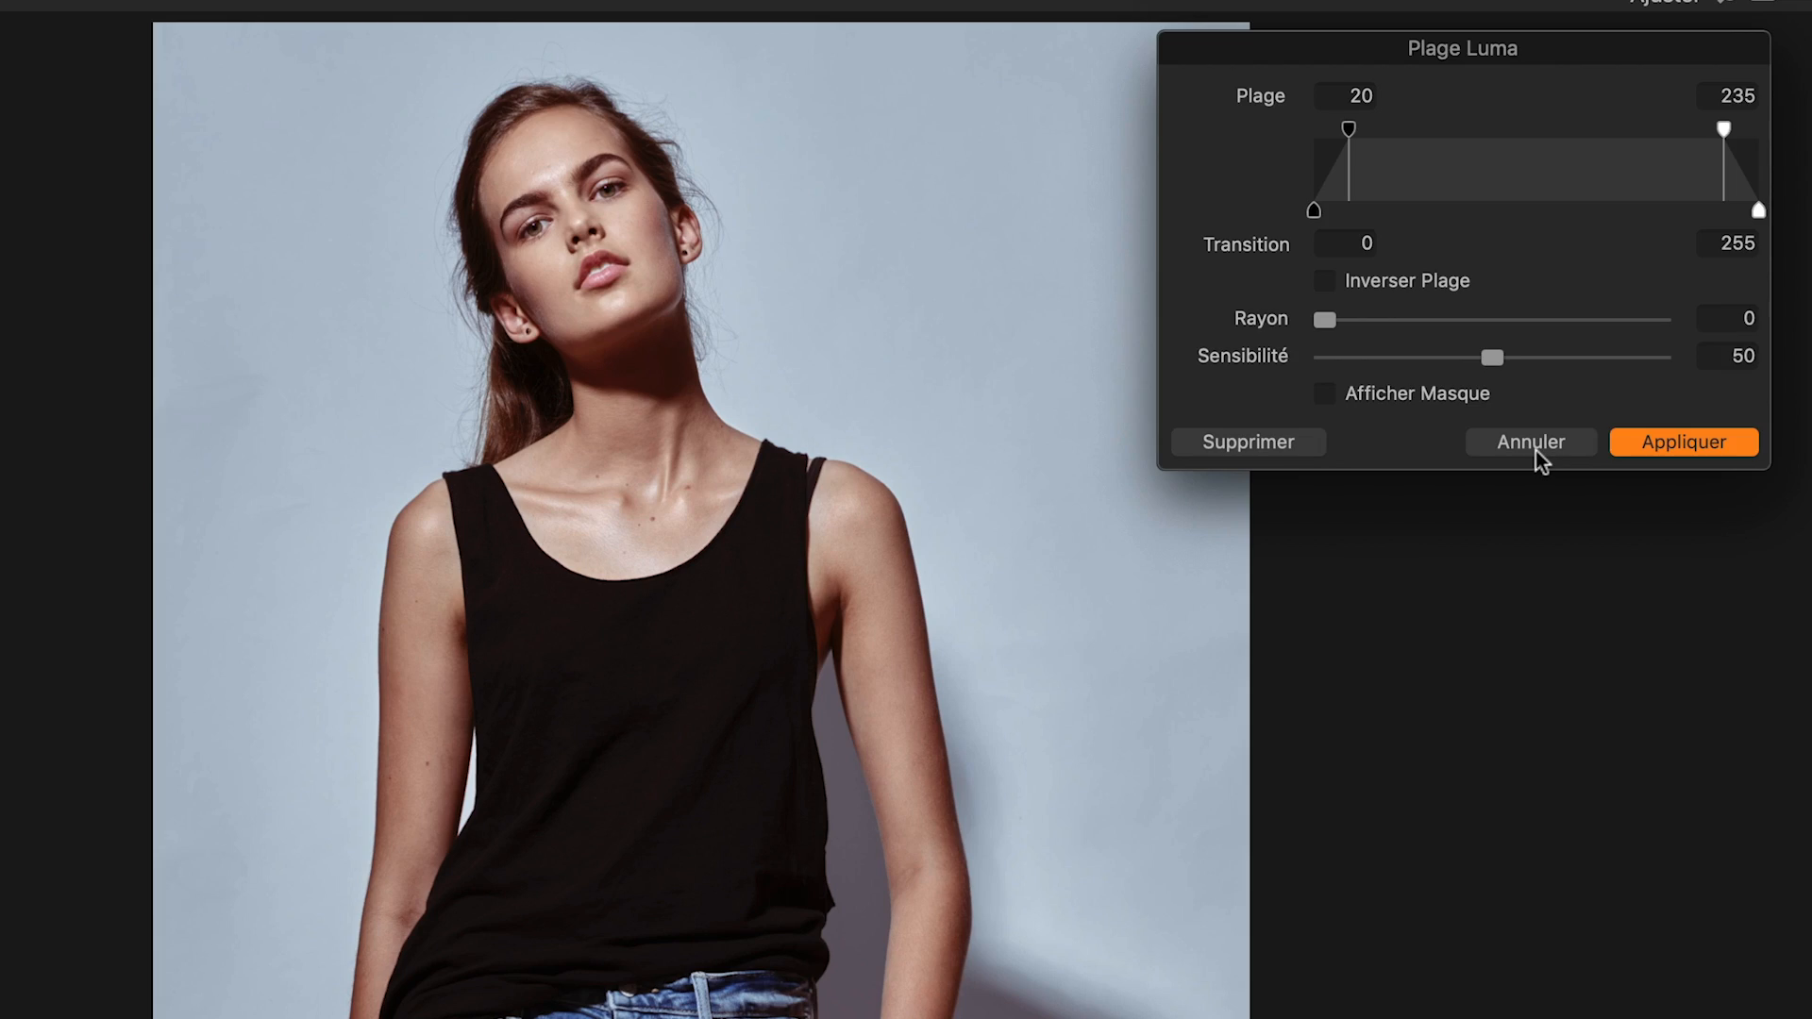
click(1526, 442)
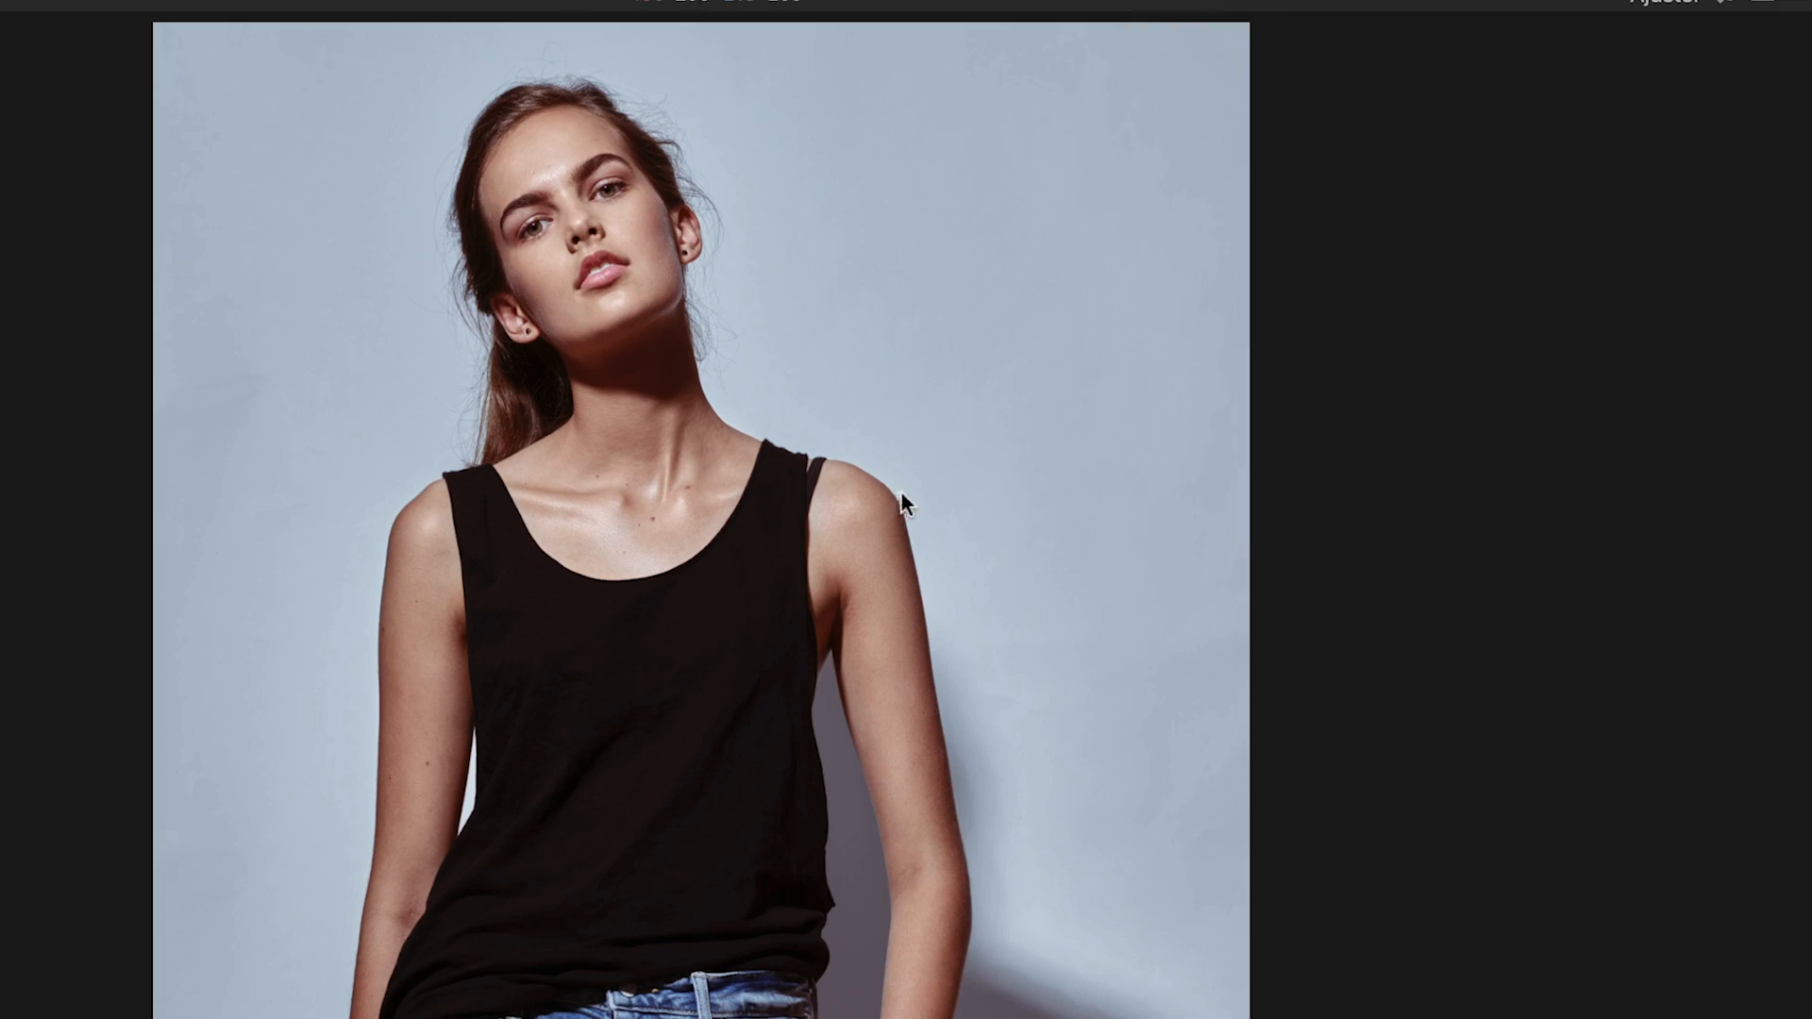
key(m)
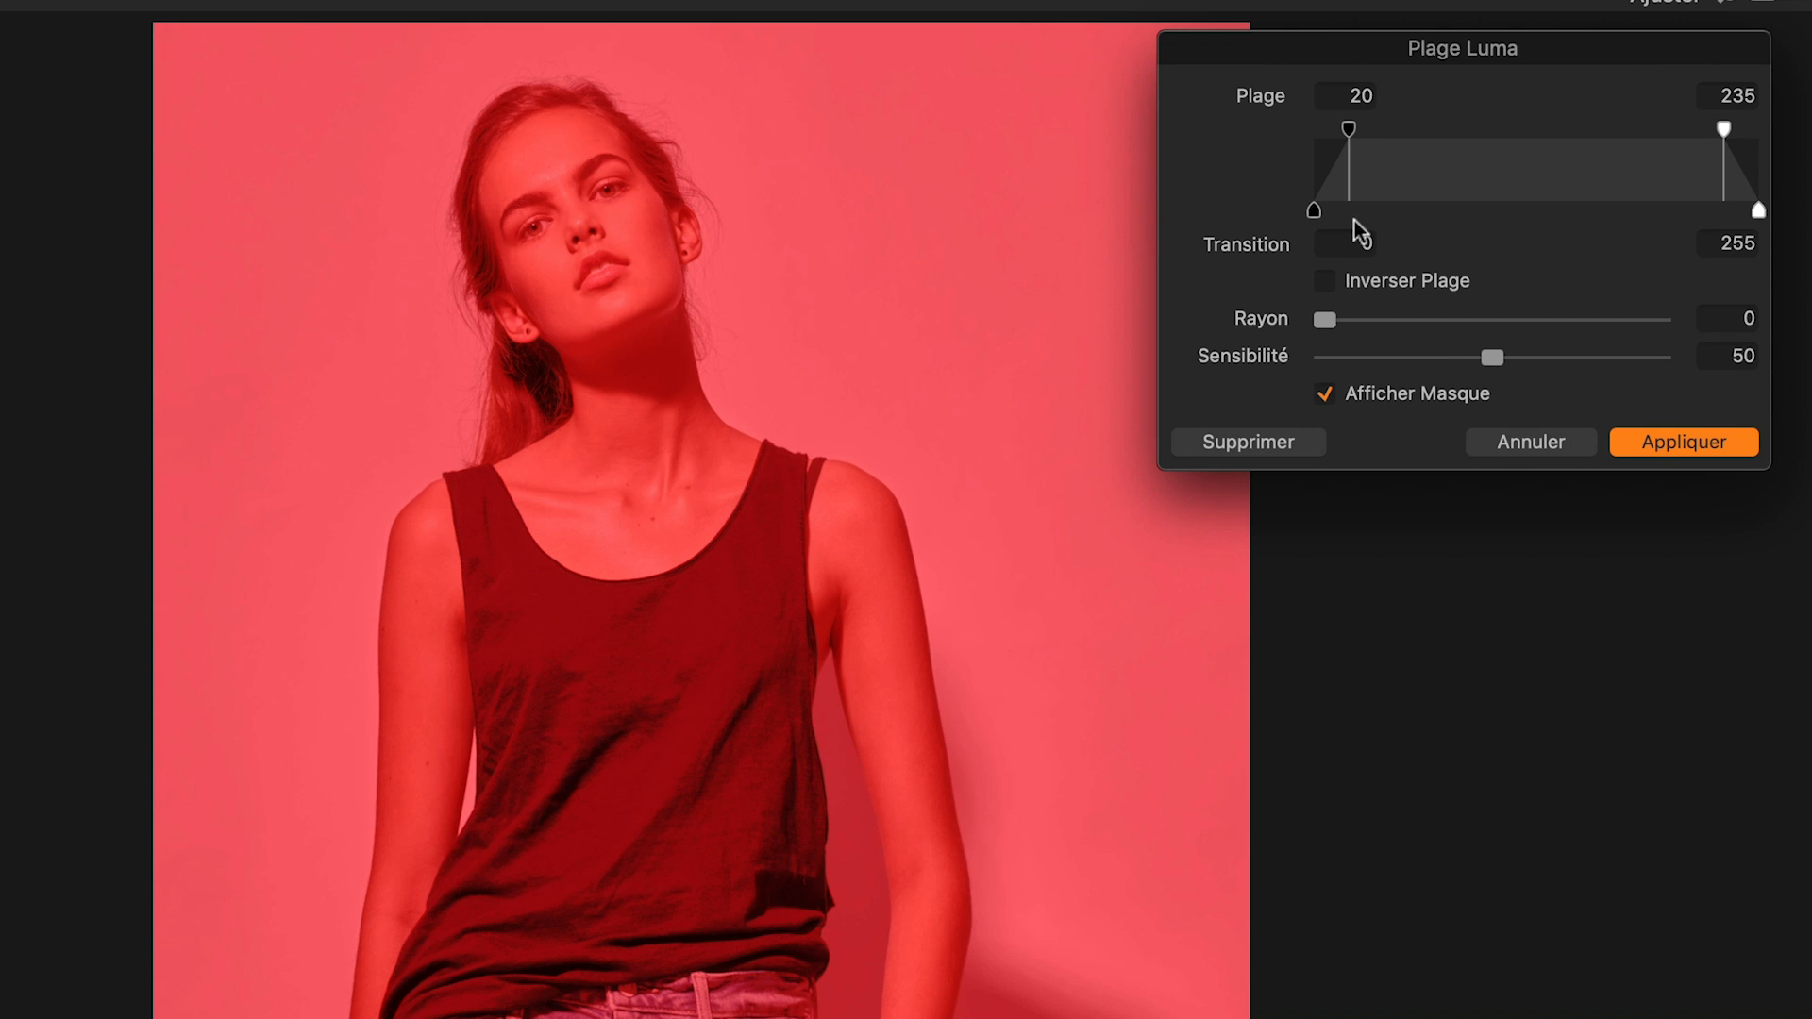
drag(1353, 132, 1487, 132)
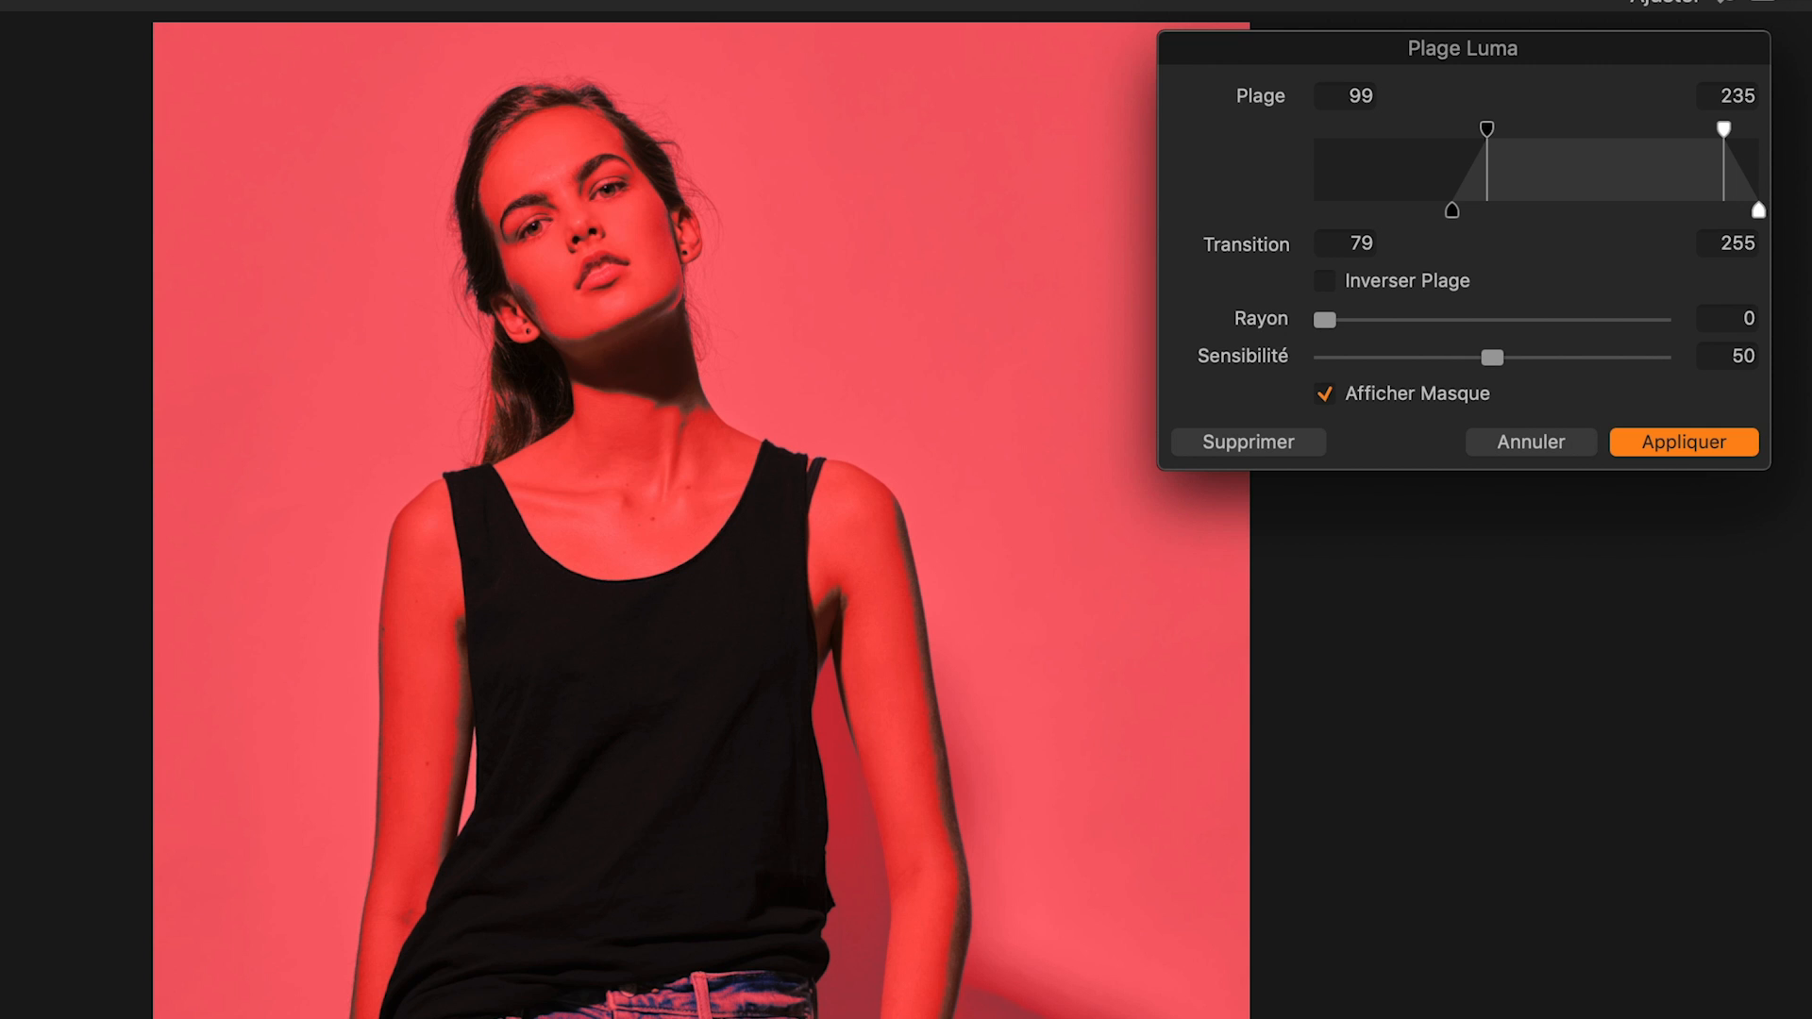
drag(1486, 134, 969, 140)
- Set the upper limit of the OMBRES luma range to 109, with its transition ending at 152
drag(1727, 140, 1538, 149)
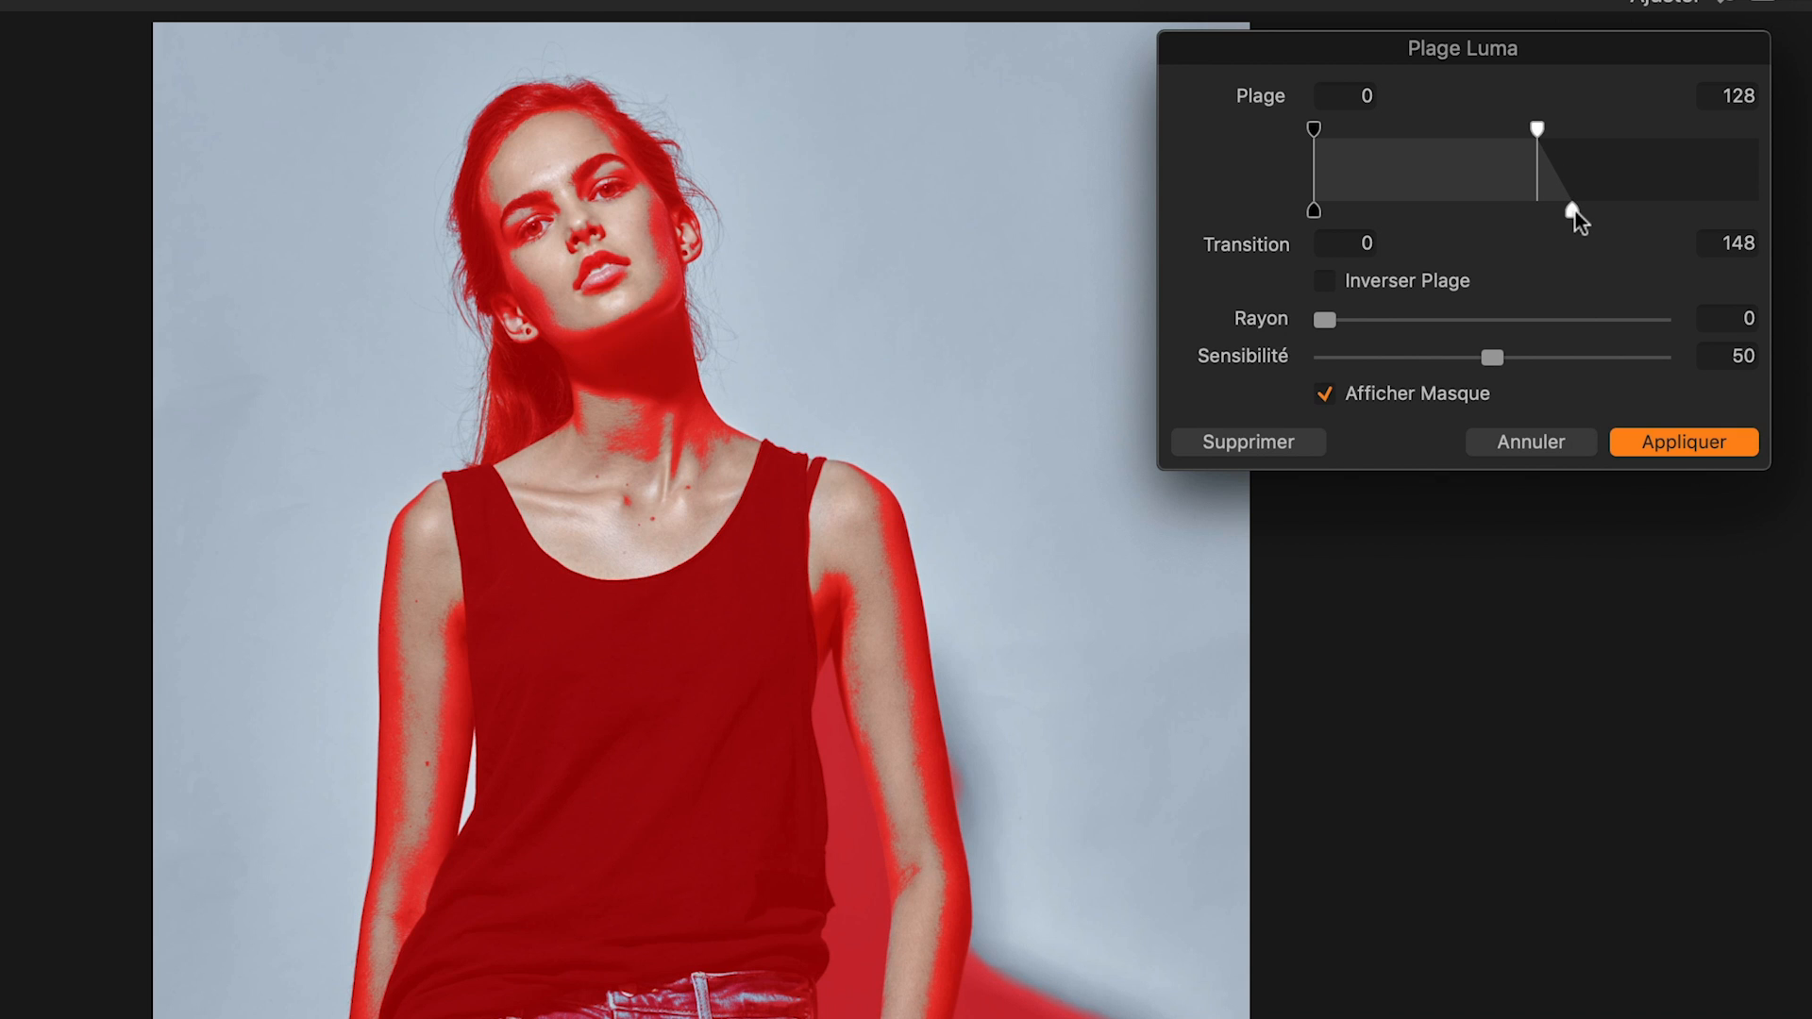
drag(1542, 142, 1520, 135)
drag(1557, 213, 1586, 213)
drag(1526, 130, 1510, 134)
drag(1569, 210, 1583, 215)
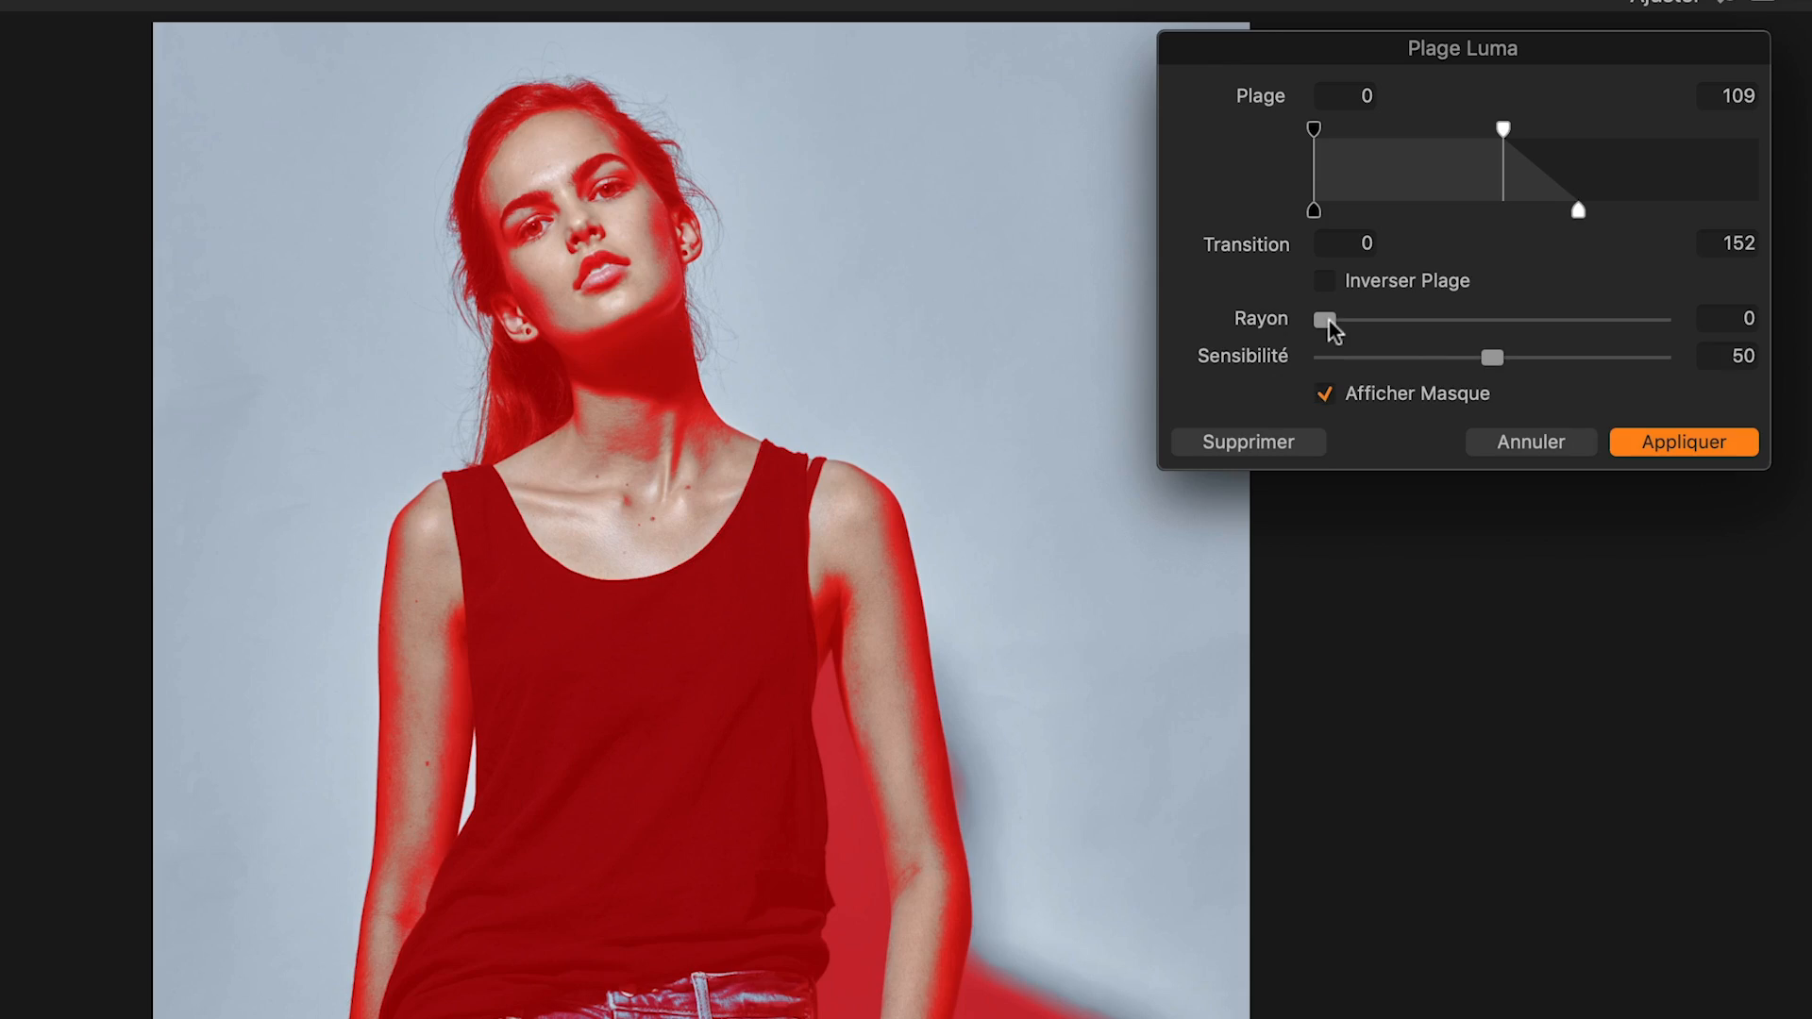
- Soften the luma mask with a radius of 41.3 and a sensitivity of 12, and apply the luma range
drag(1329, 320, 1480, 319)
drag(1489, 355, 1398, 356)
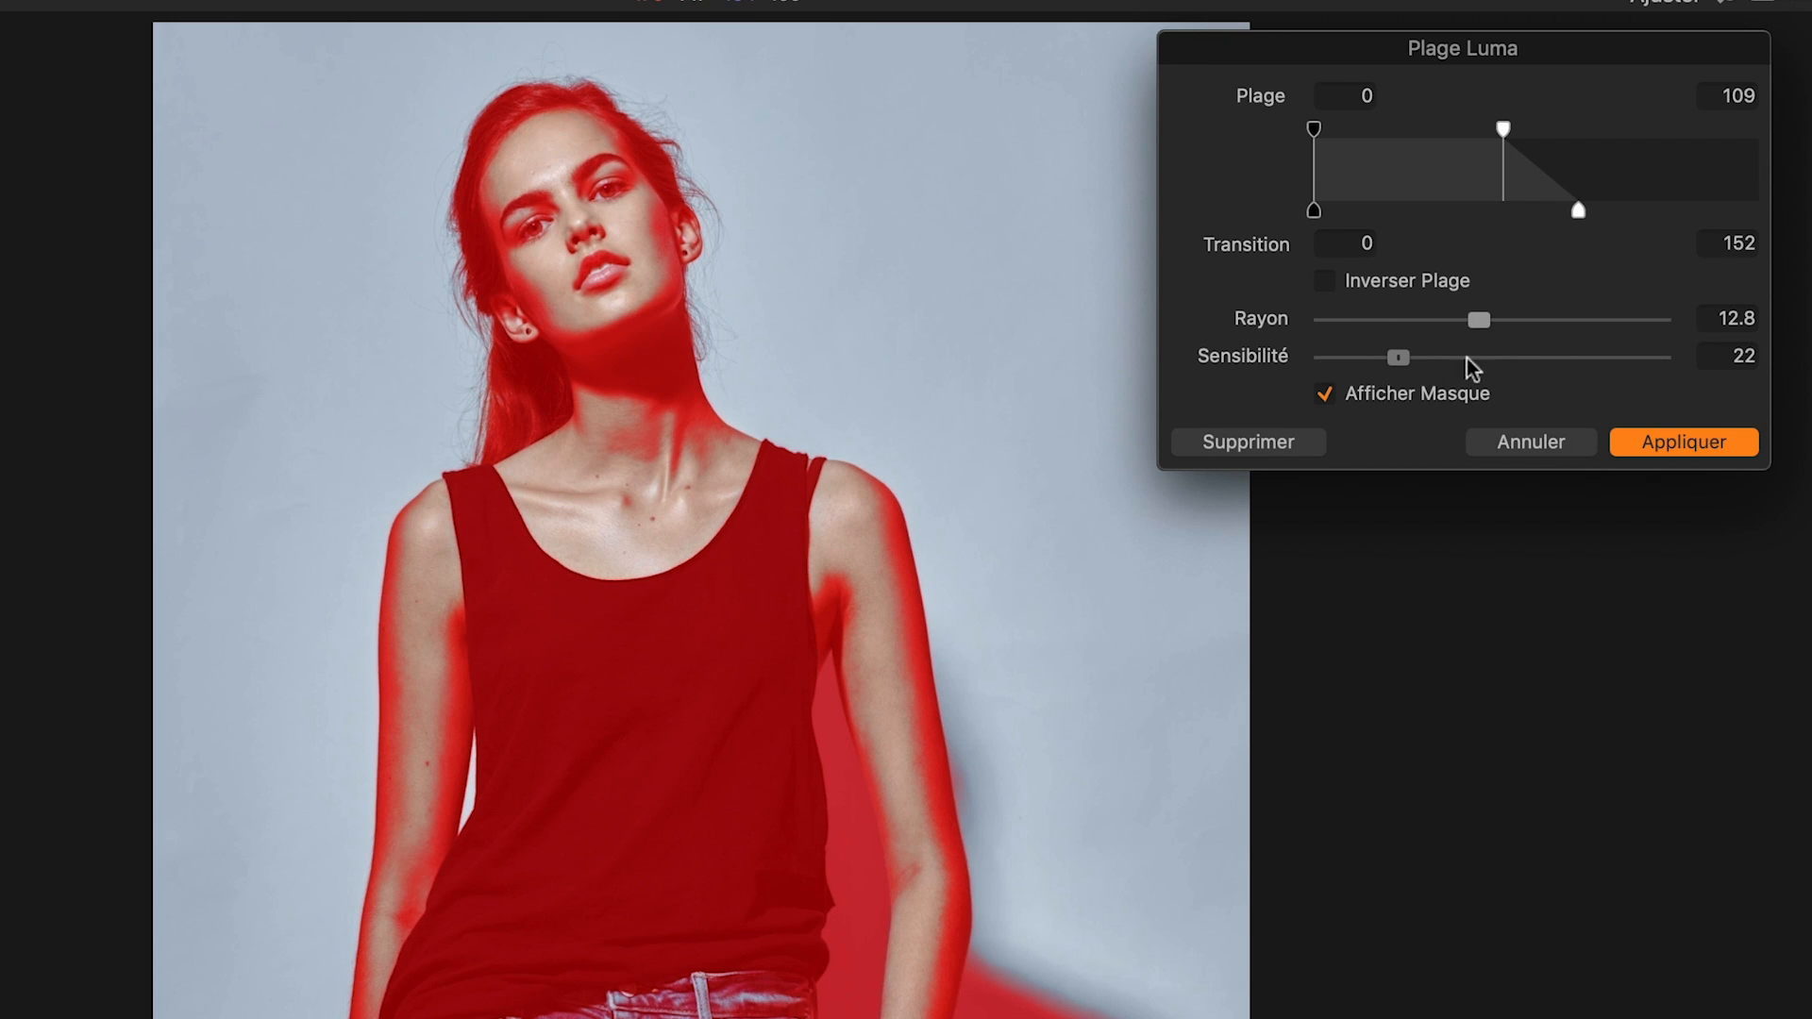
drag(1398, 357, 1363, 359)
click(1549, 322)
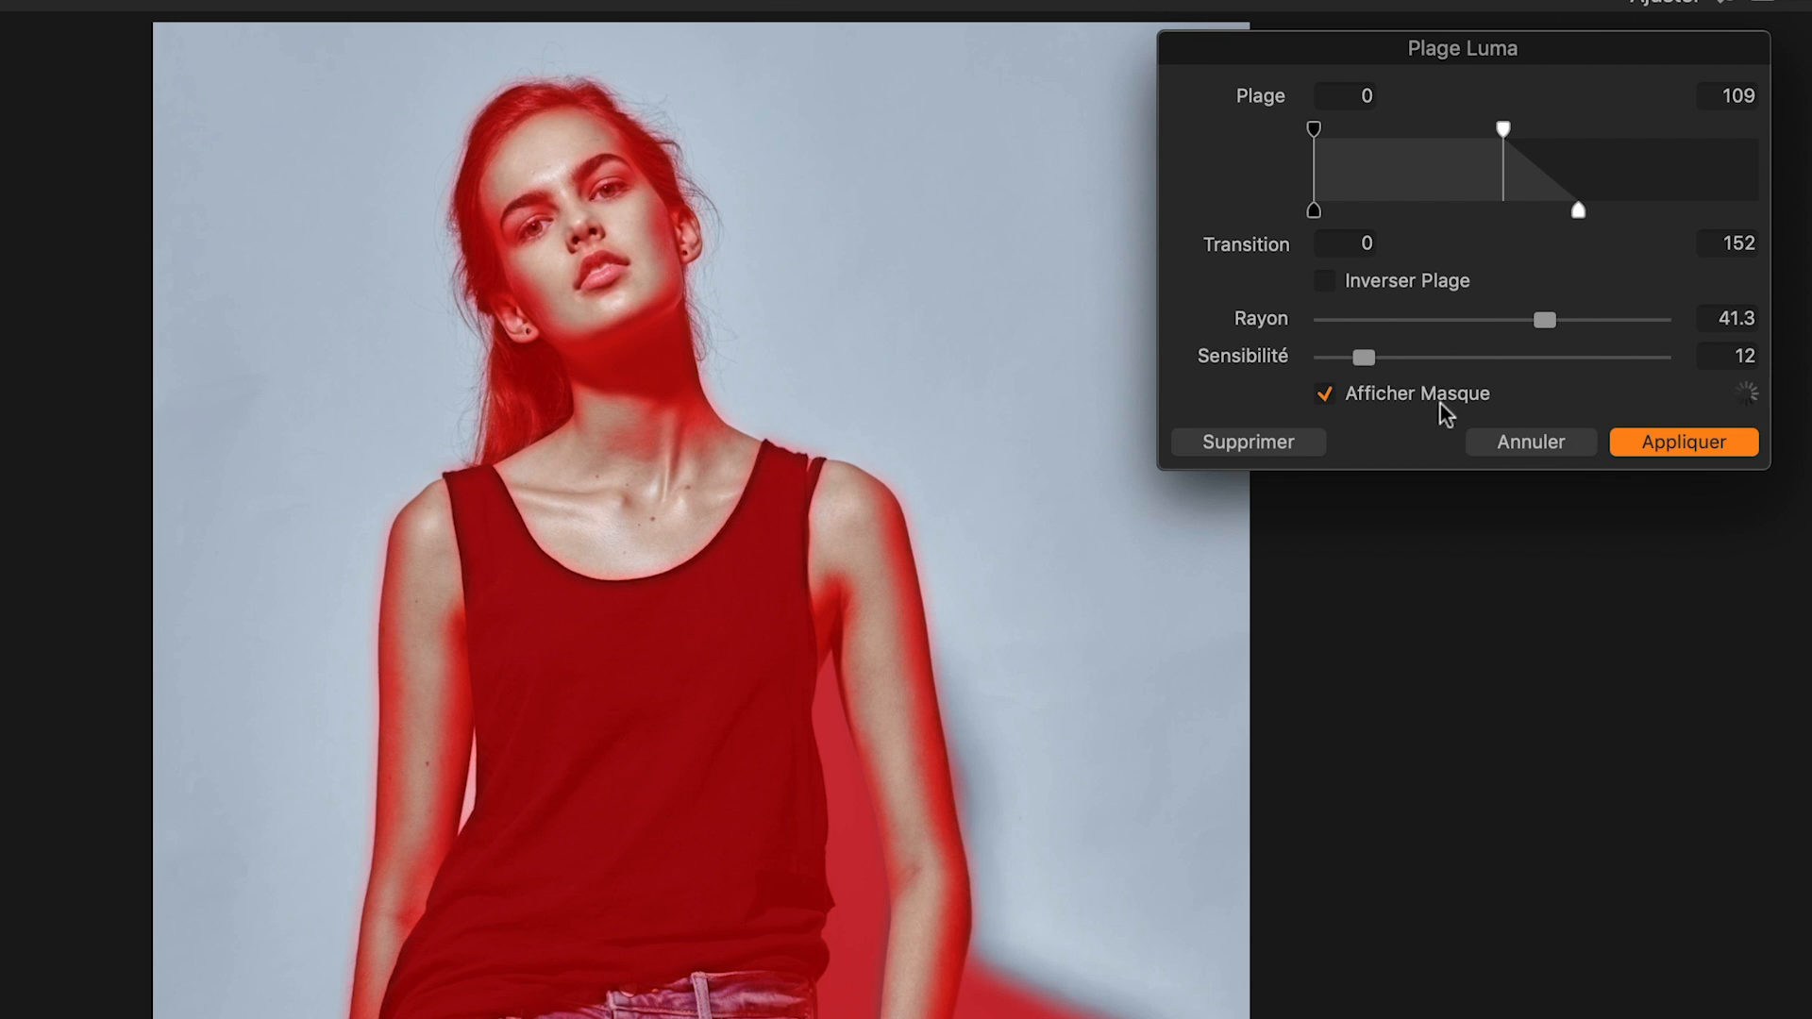
click(1718, 443)
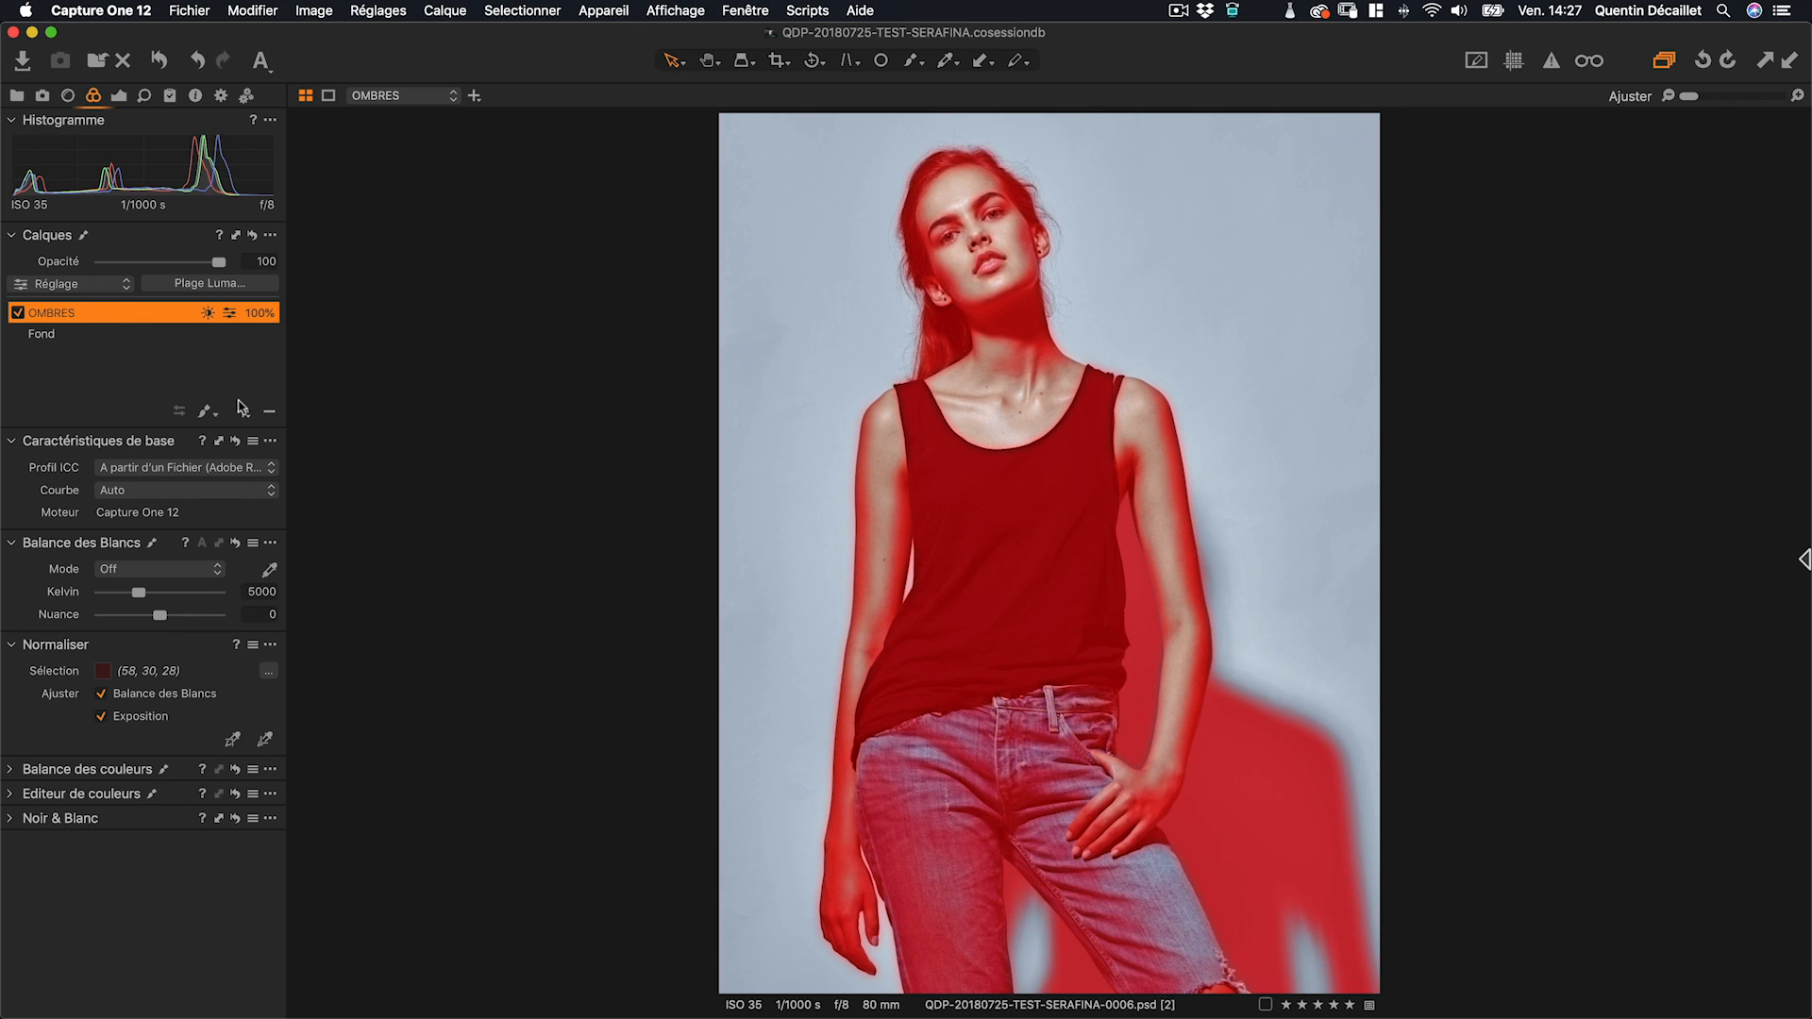
- Add another filled layer and copy the OMBRES layer's mask onto it
click(244, 413)
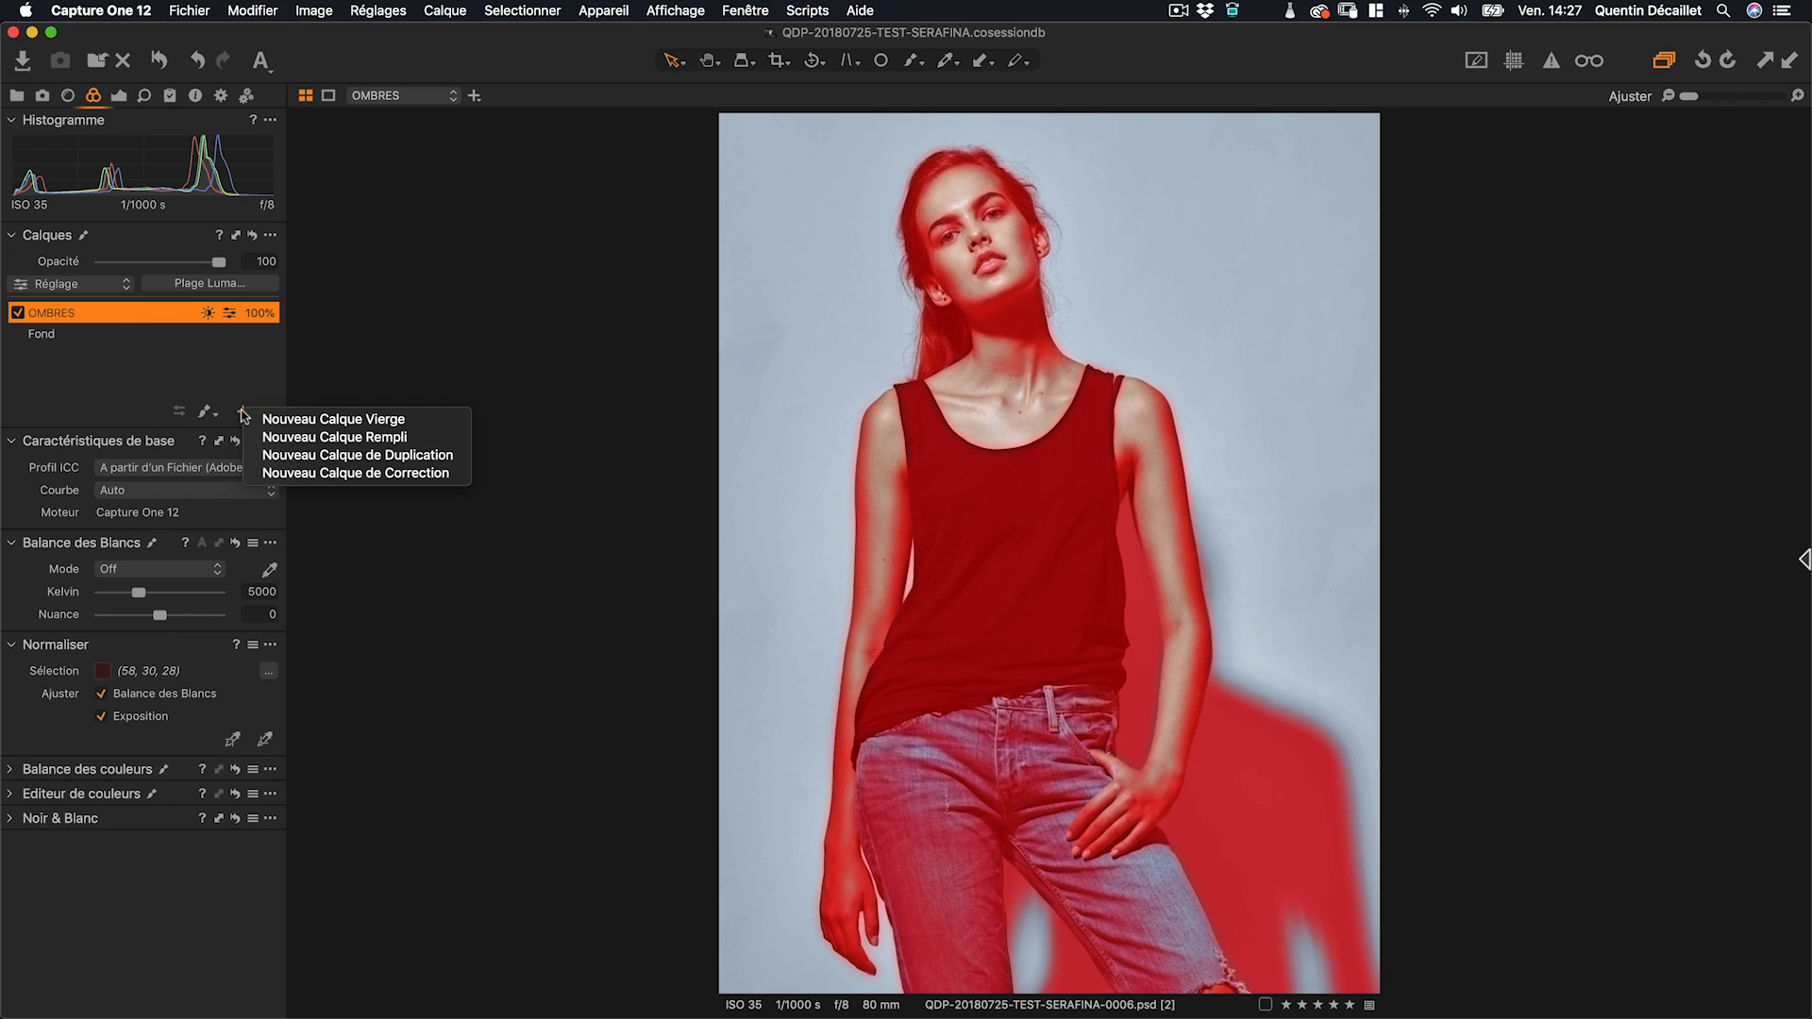
click(323, 437)
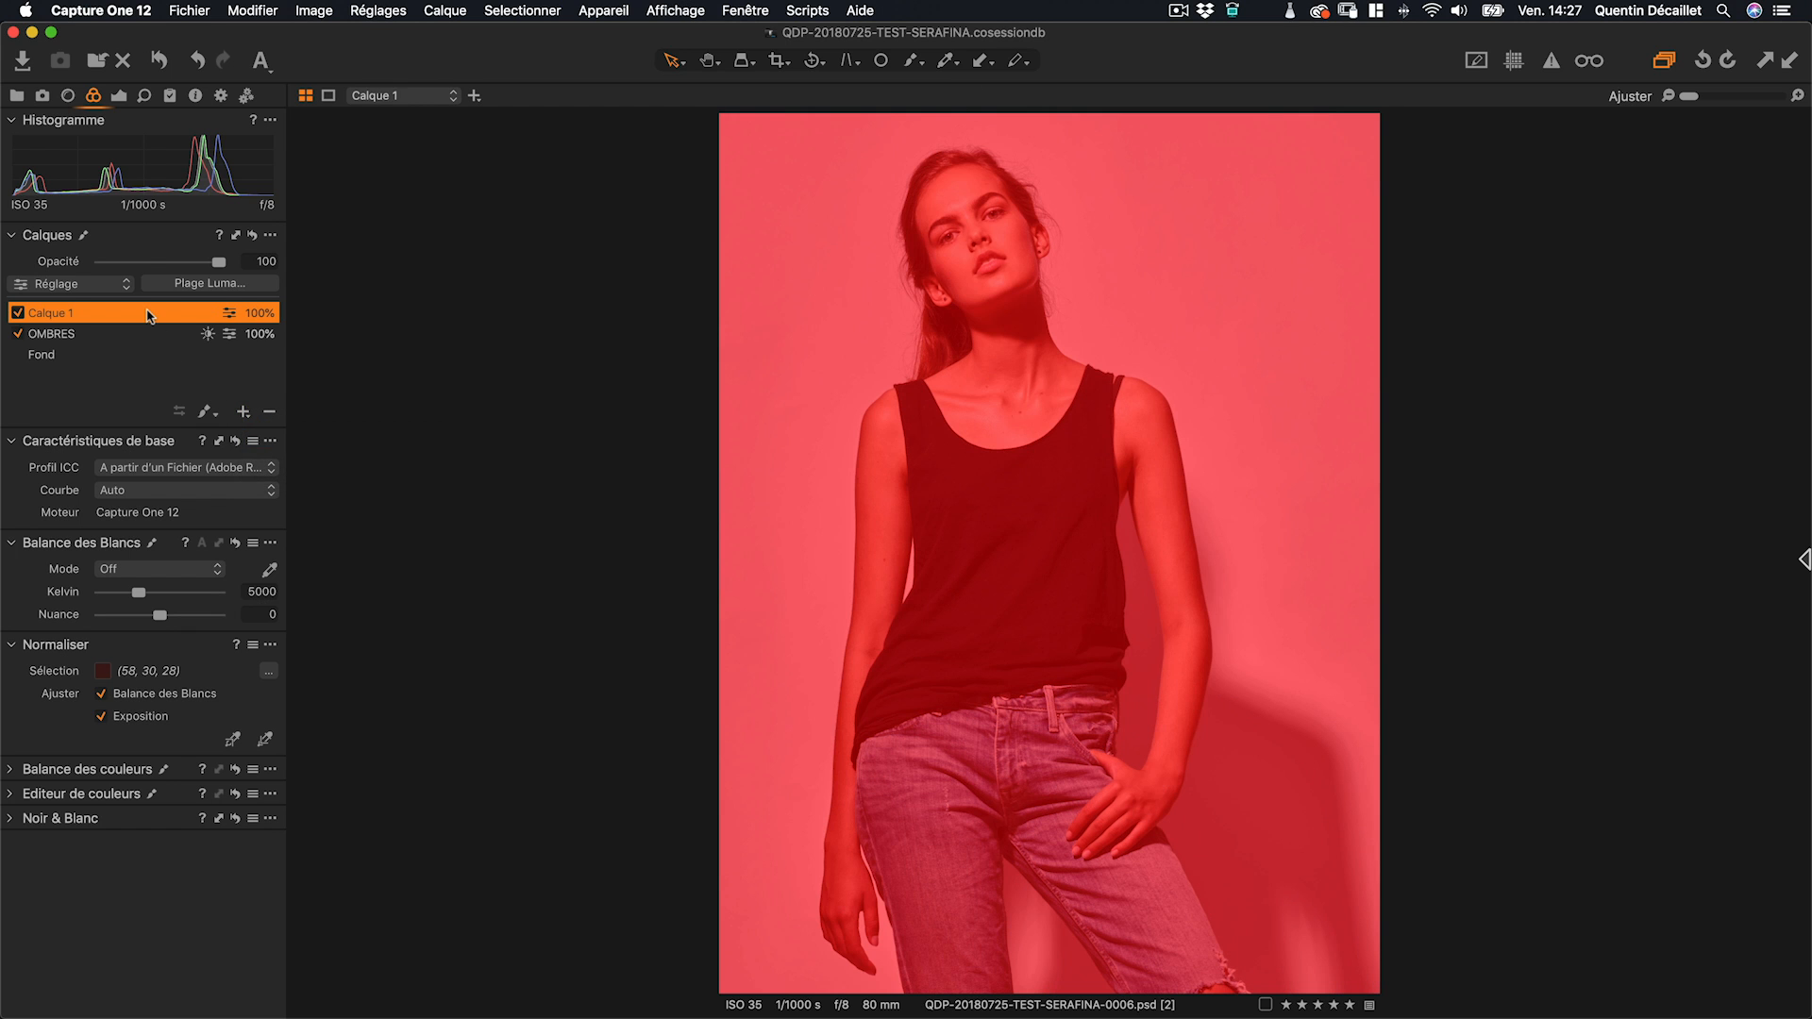
right_click(148, 316)
mouse_move(302, 448)
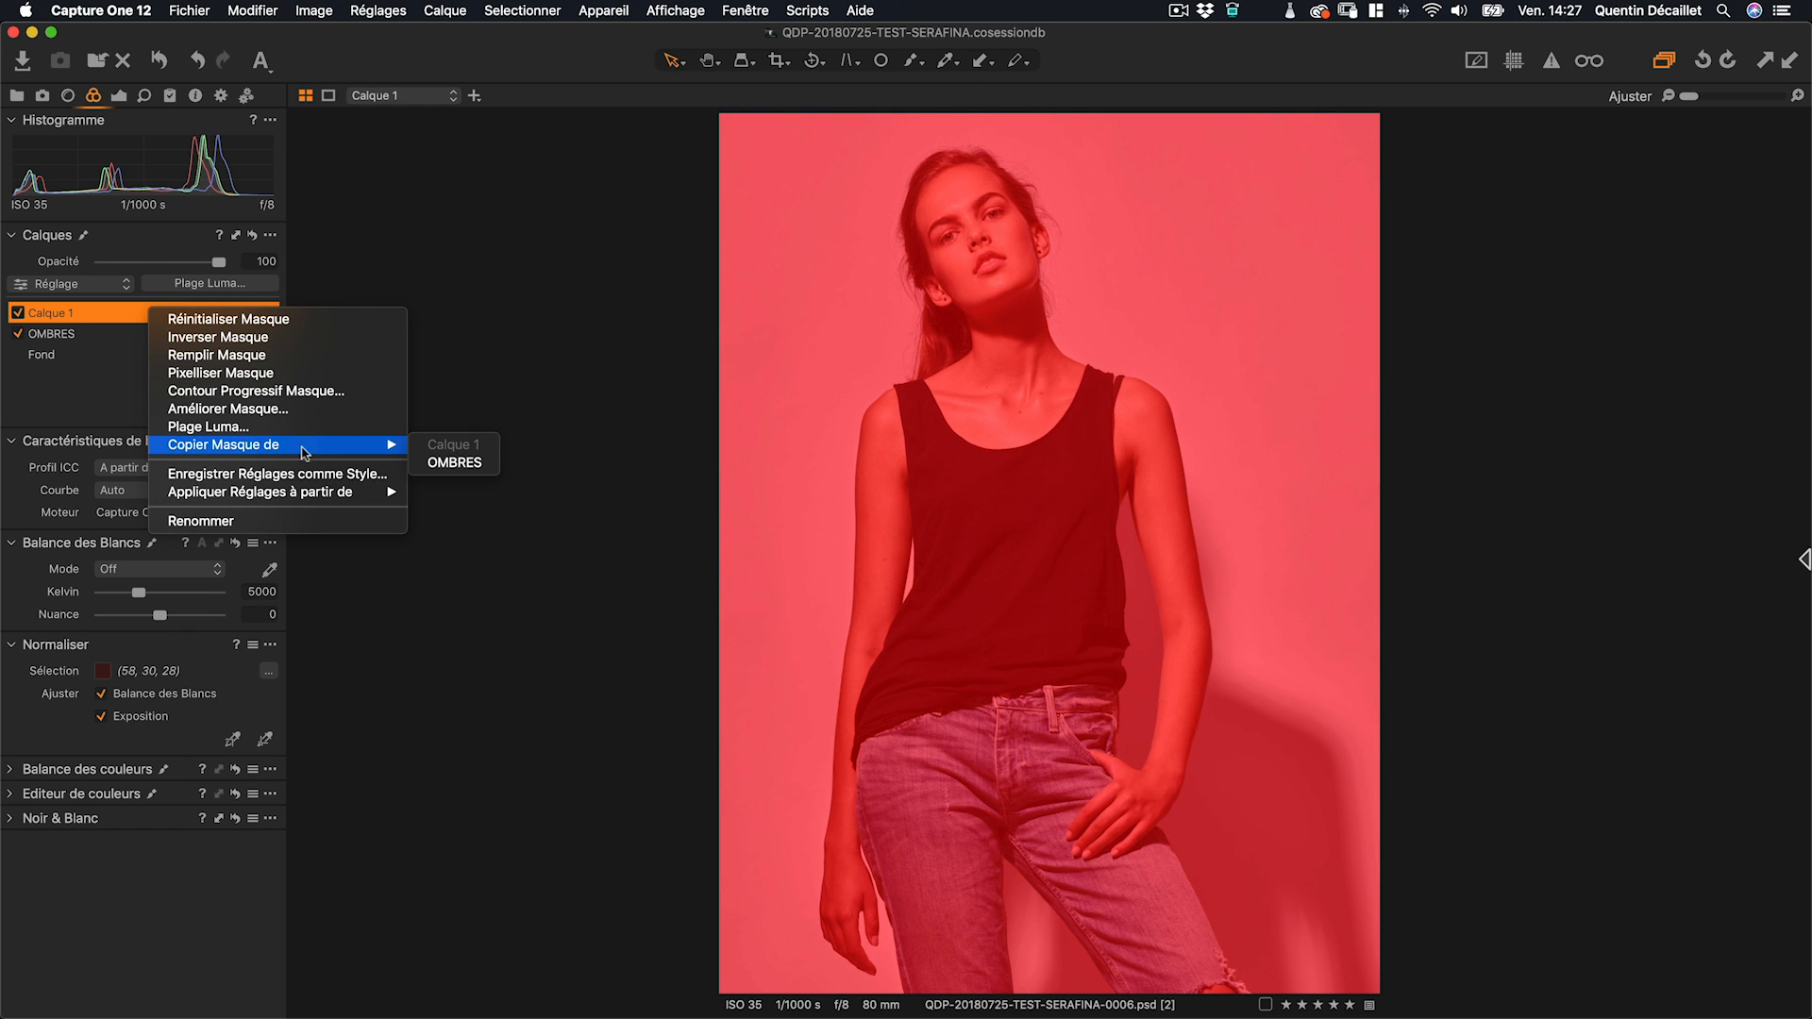
click(452, 462)
- Invert the luma range of the new layer's mask and apply it
click(209, 283)
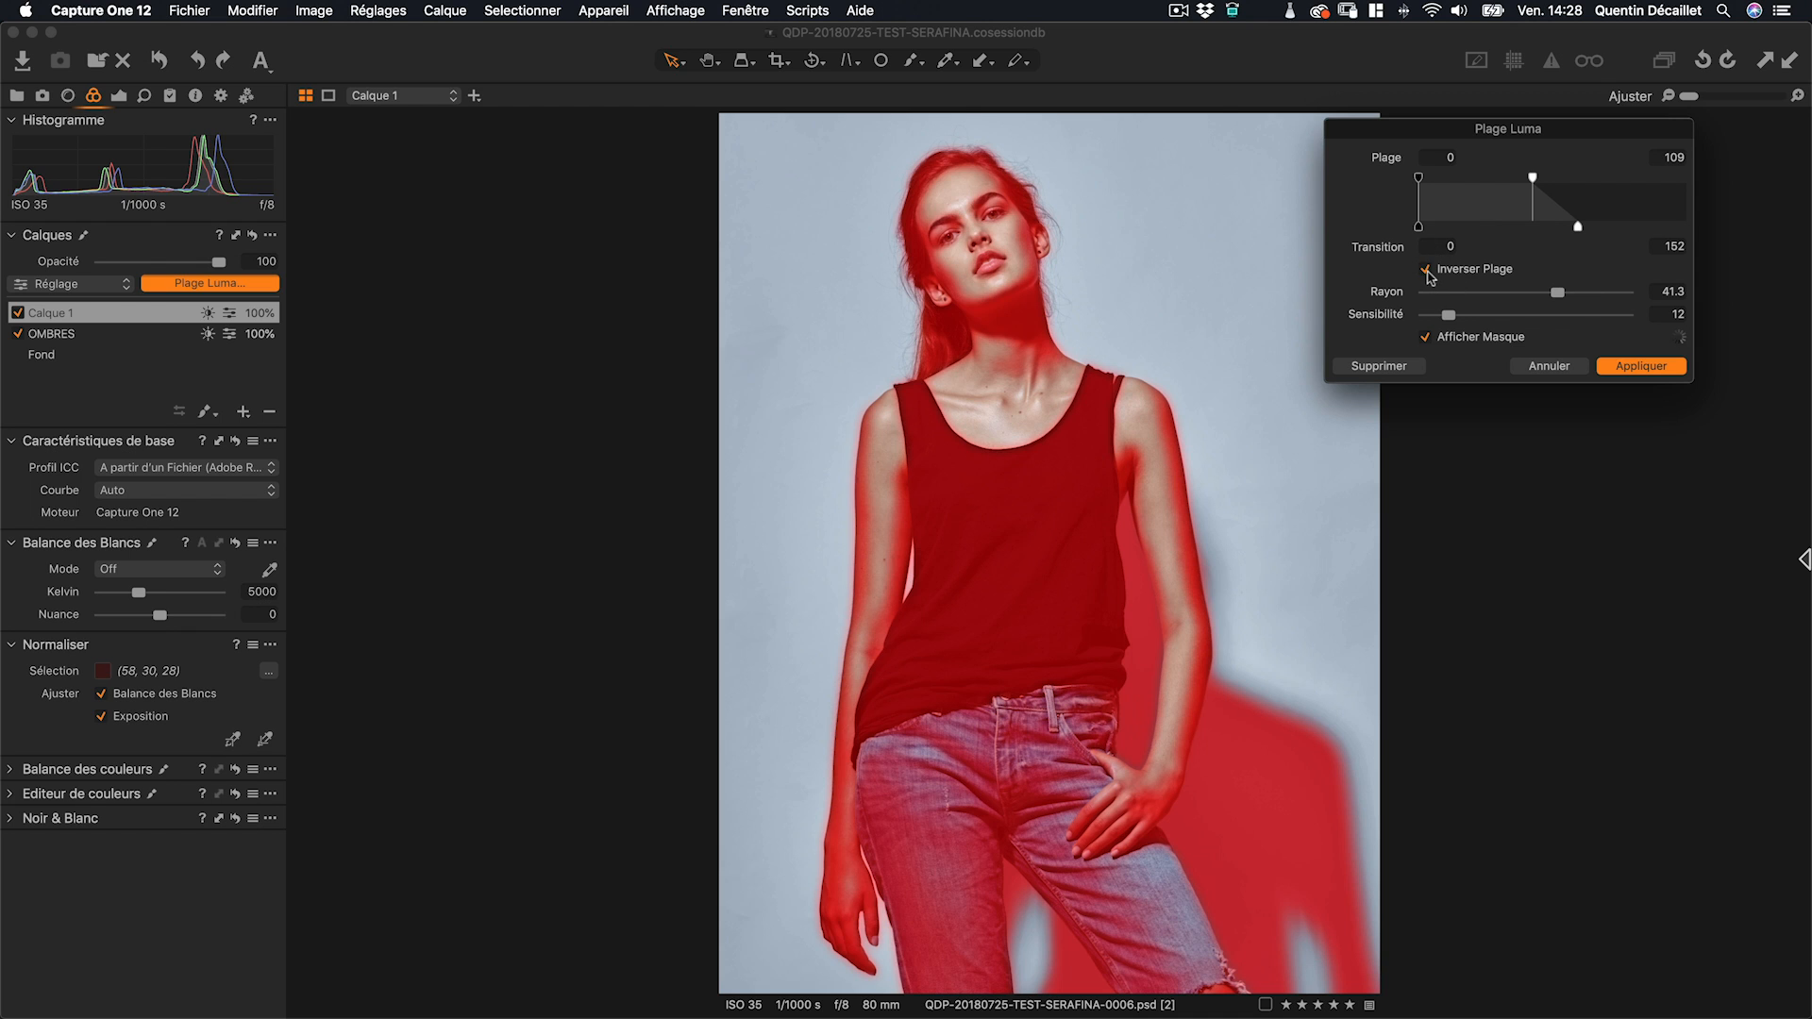
click(1426, 271)
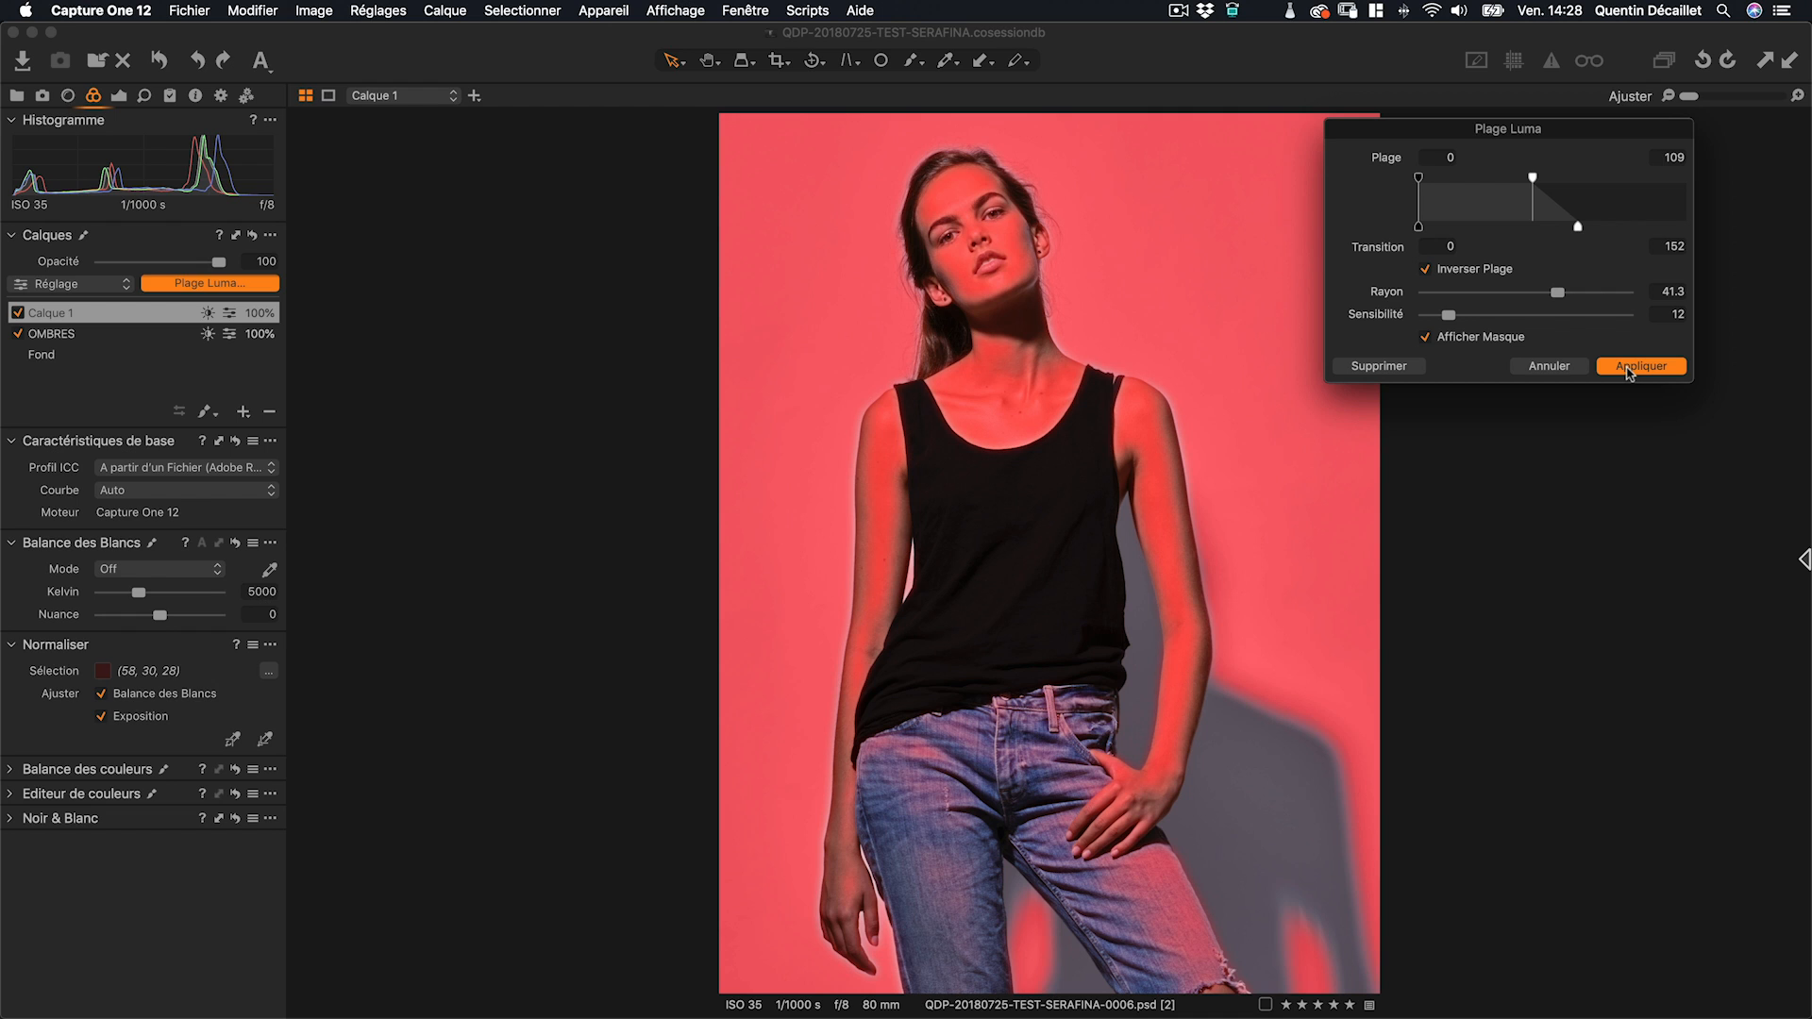
click(1630, 371)
- Rename the layer with the inverted mask as HTS LUM
double_click(40, 313)
text(HTS LUM)
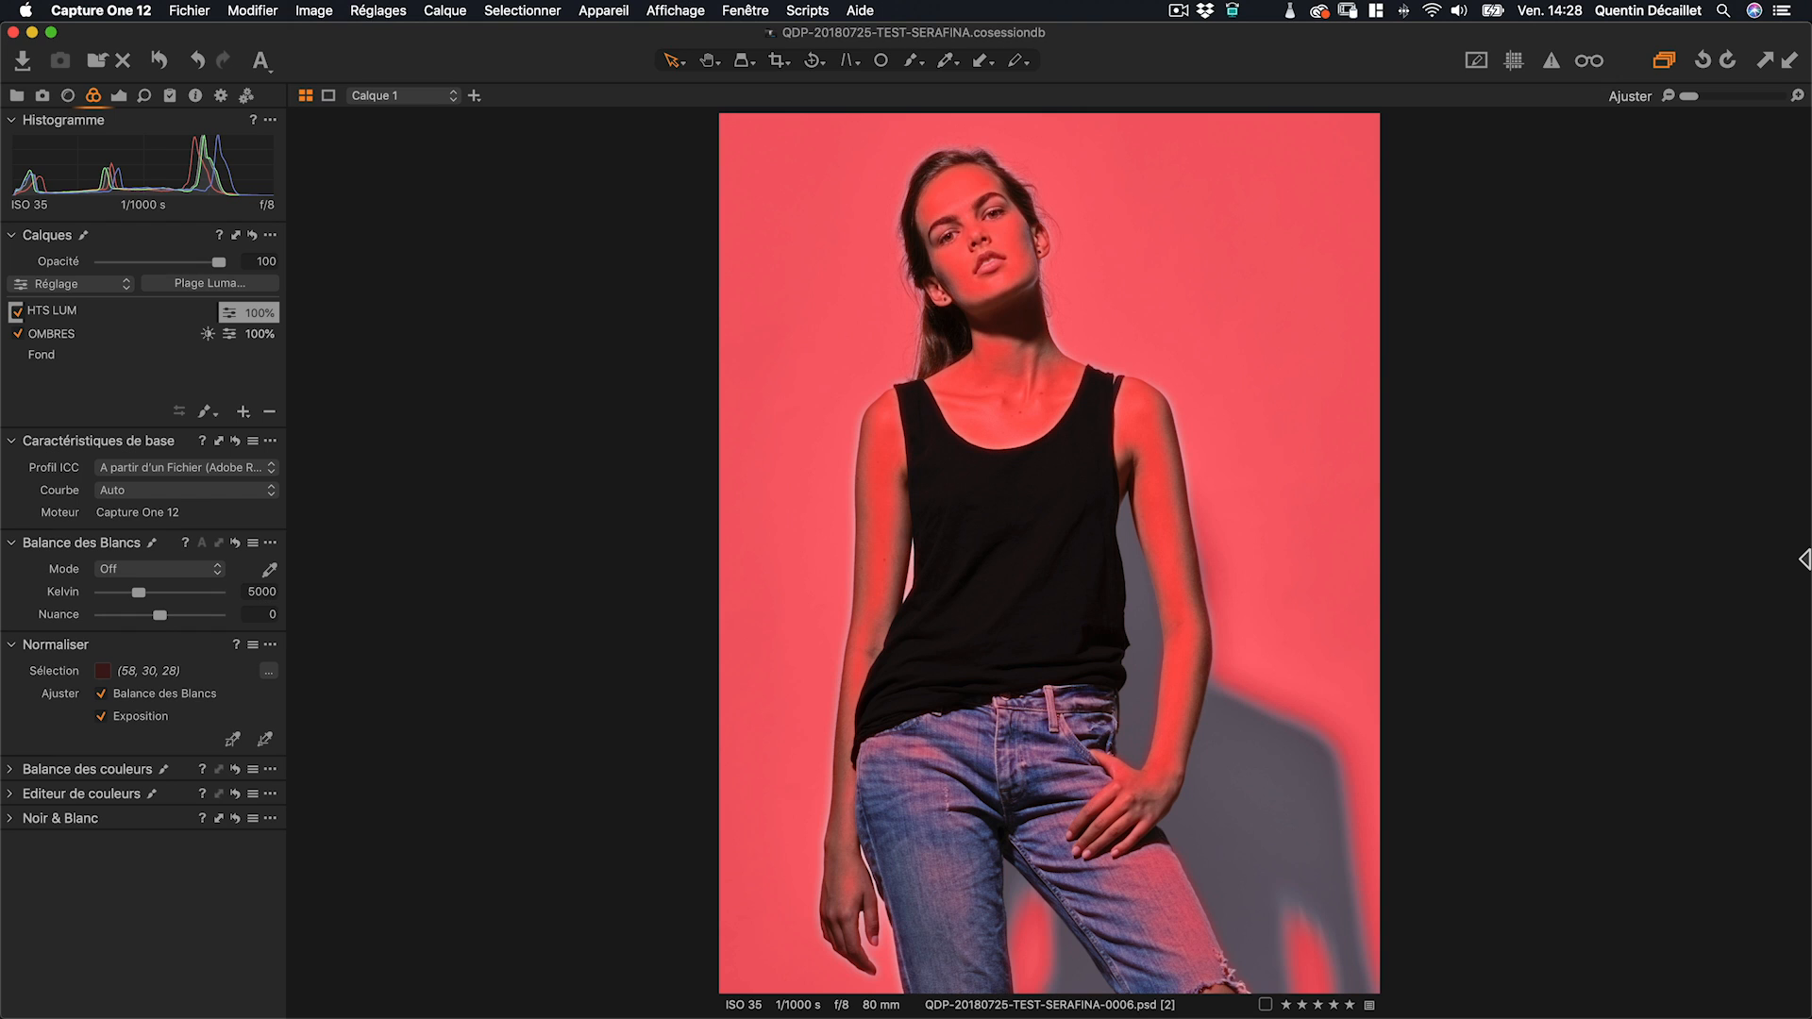
text(E)
key(BackSpace)
key(Return)
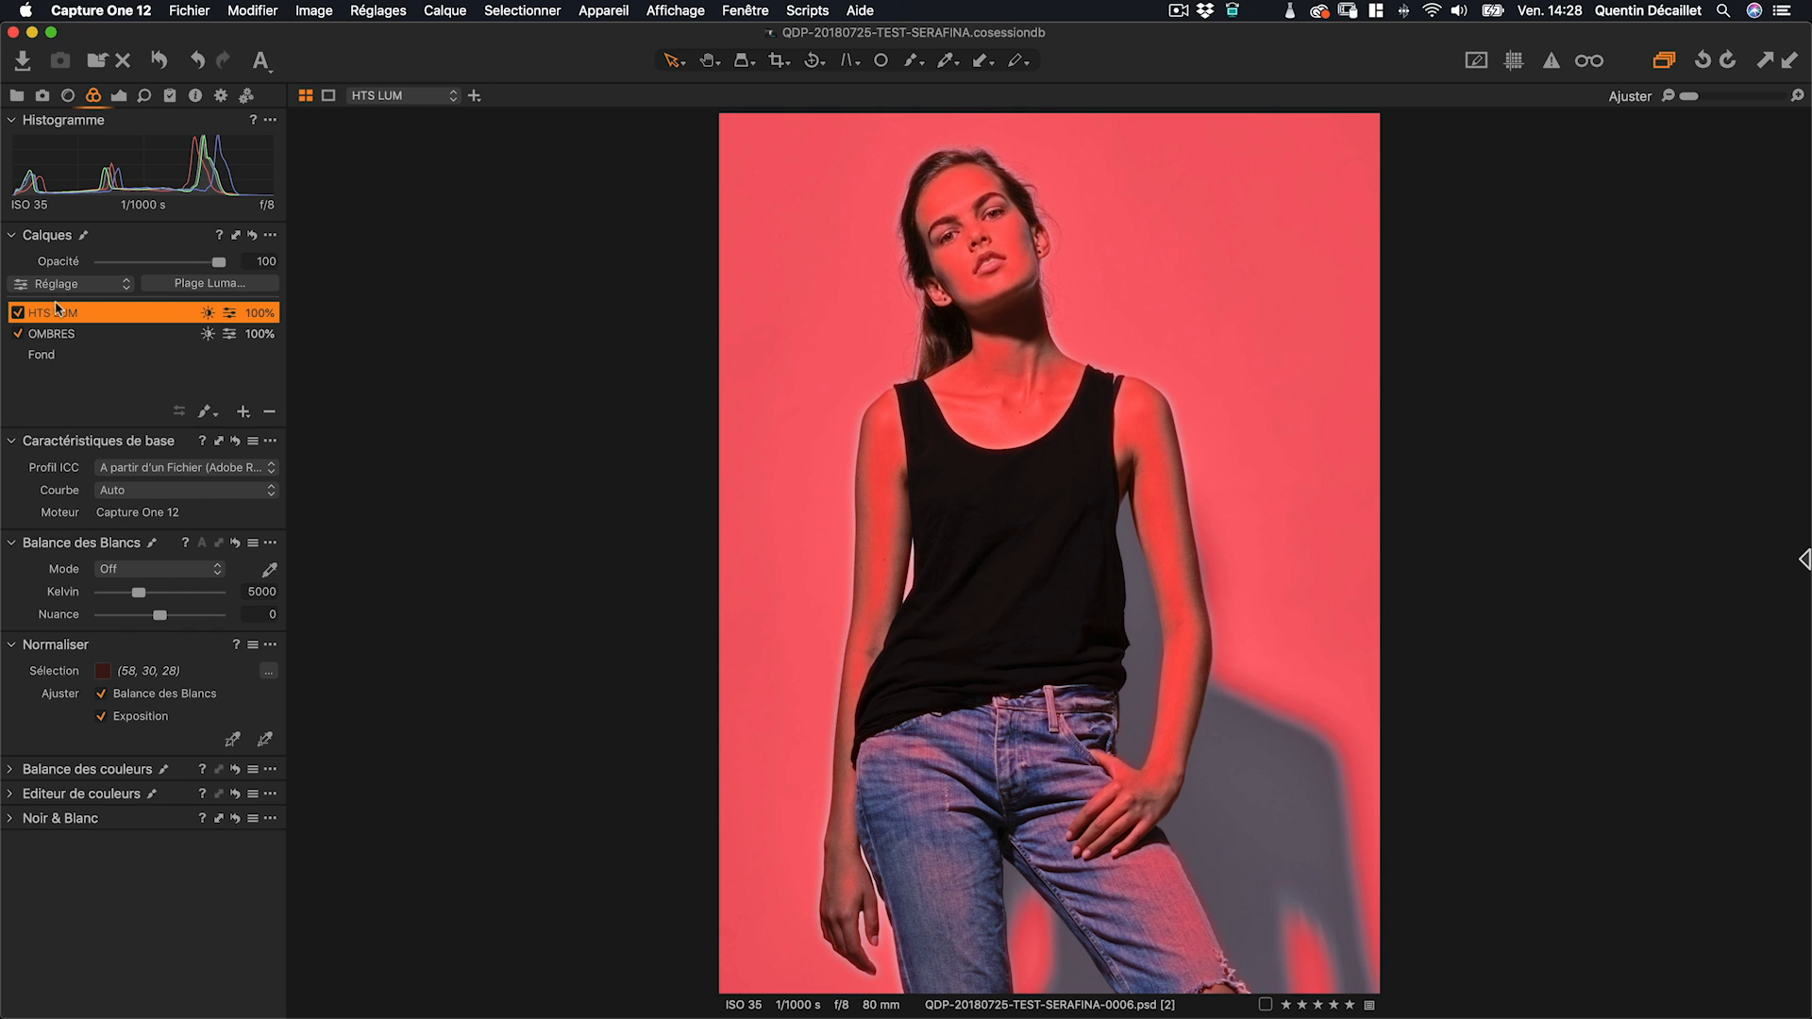
- With the Dominante colour balance, tint the OMBRES layer a fully saturated red and the HTS LUM layer a fully saturated cyan
click(51, 335)
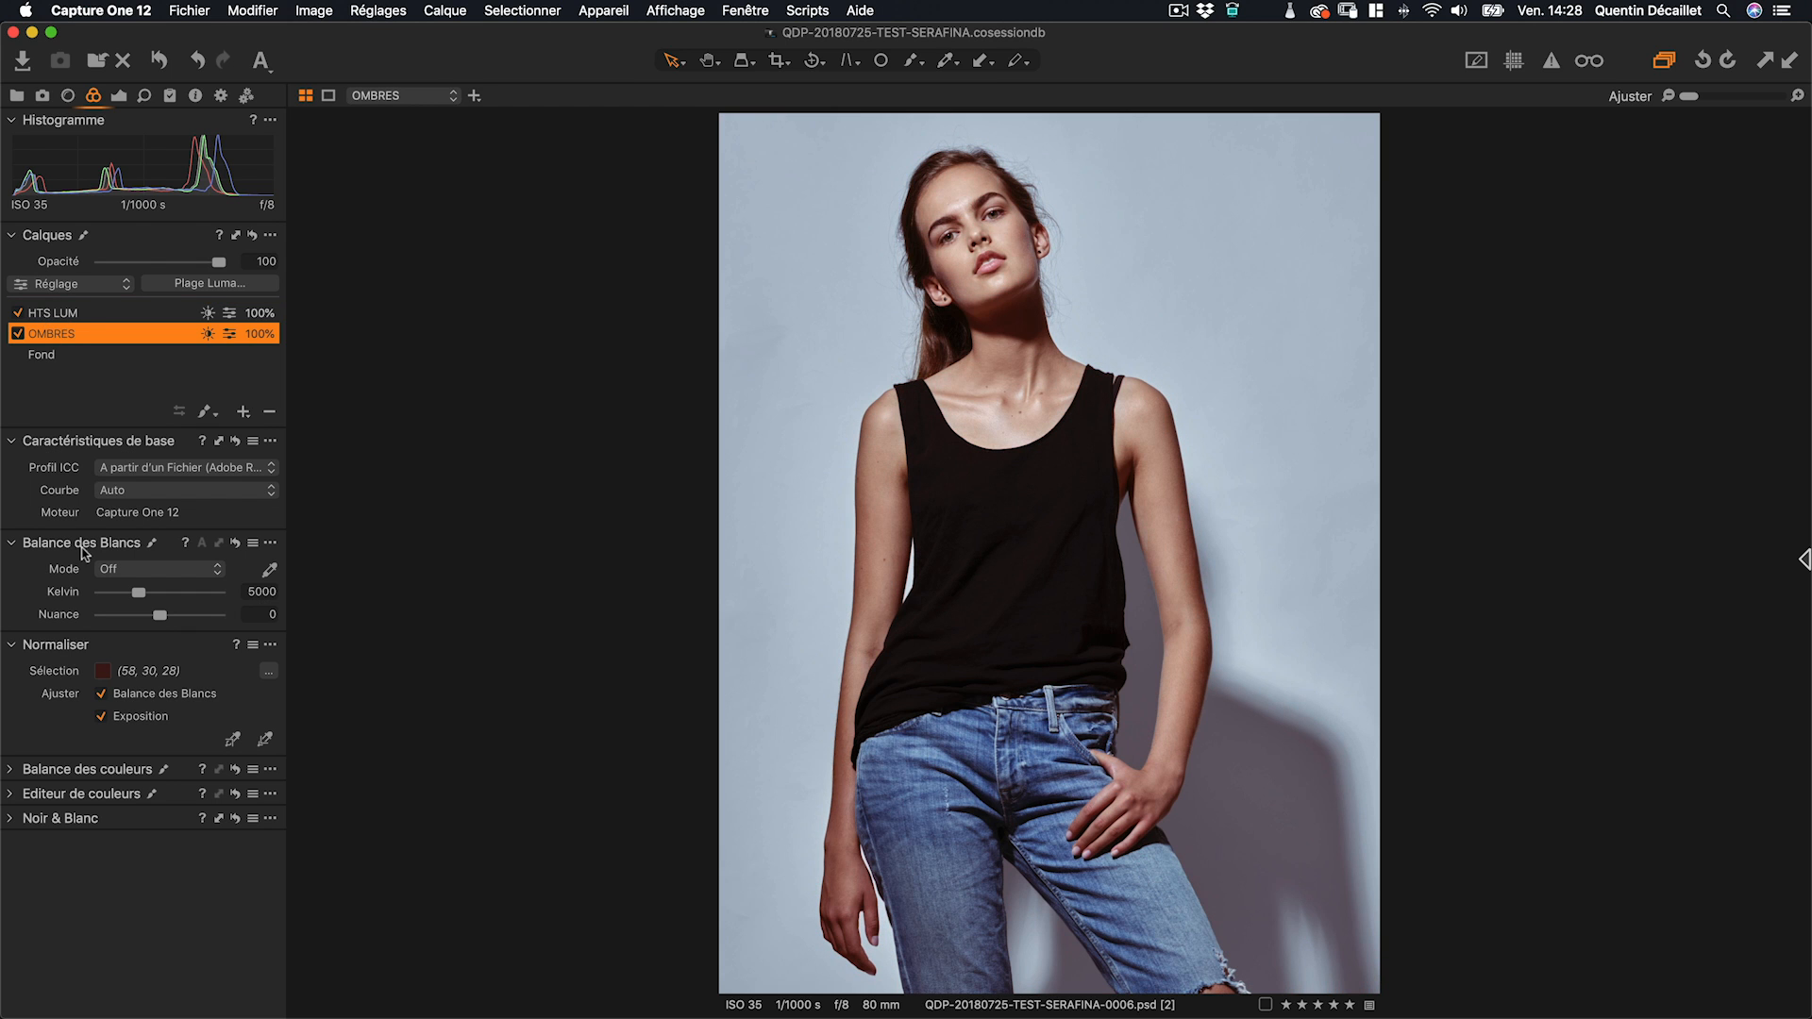
click(13, 769)
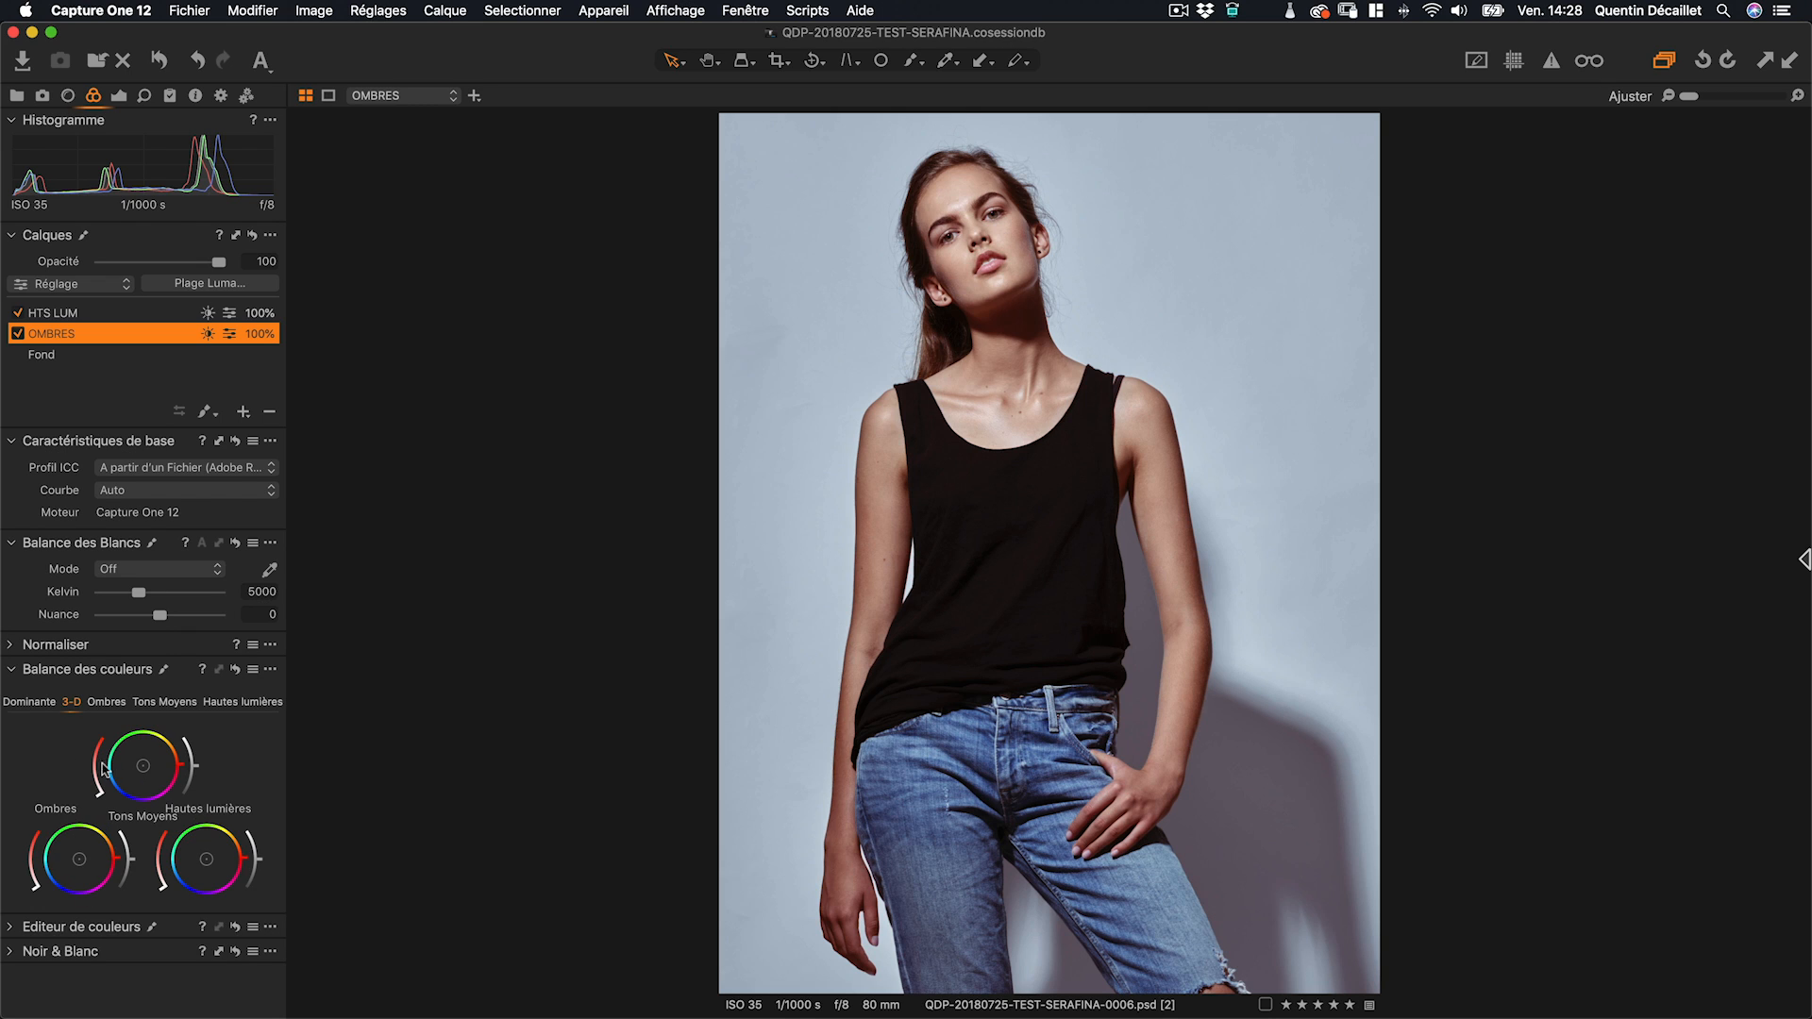
click(27, 706)
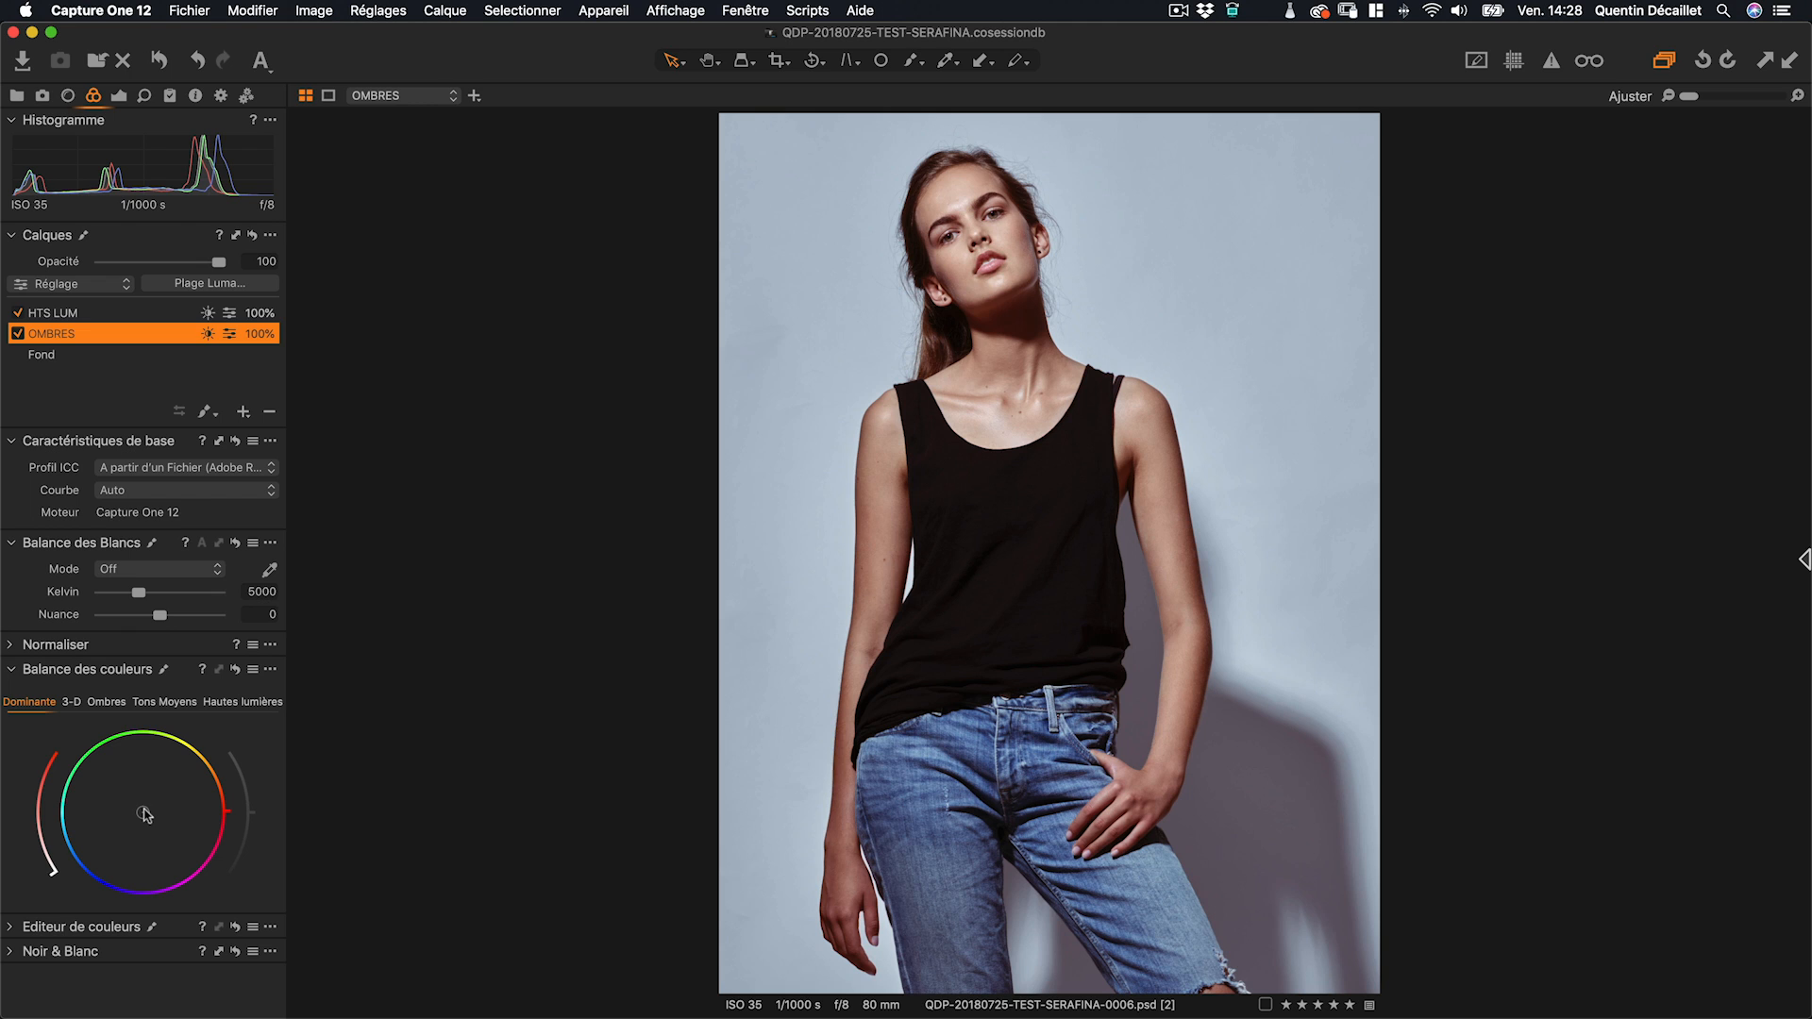
drag(144, 814, 295, 805)
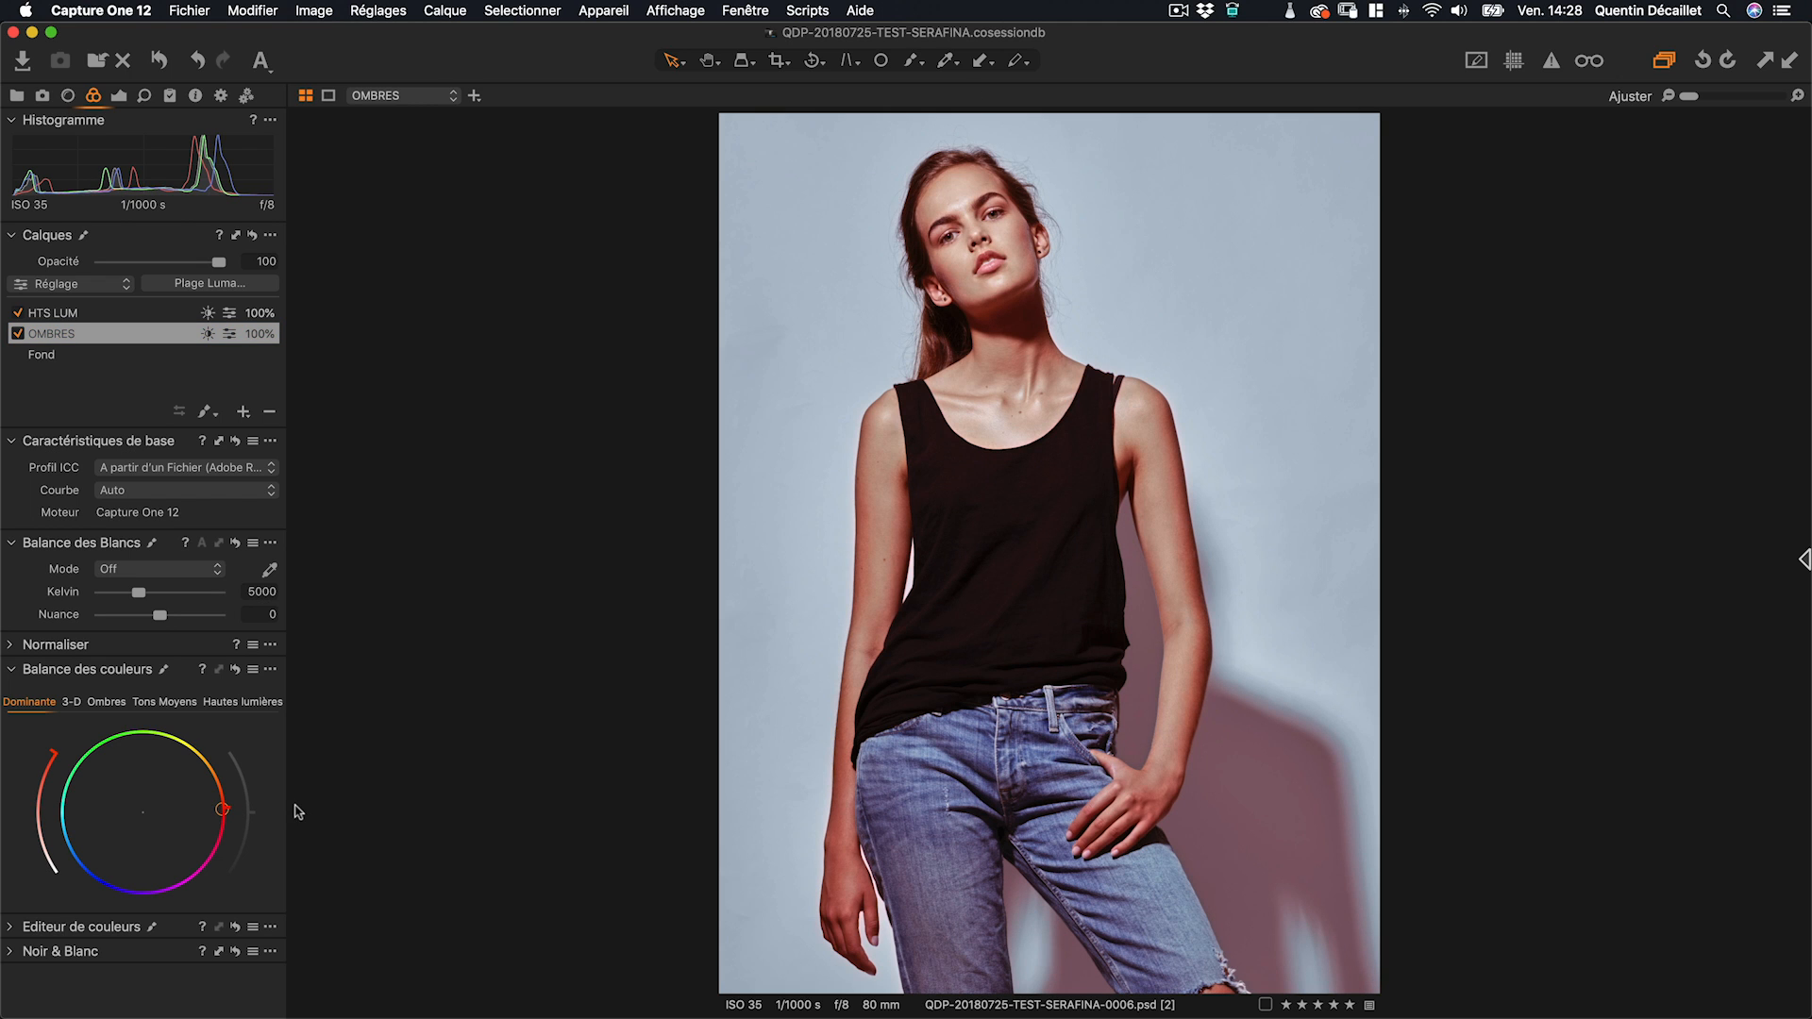
click(68, 316)
drag(145, 817, 37, 819)
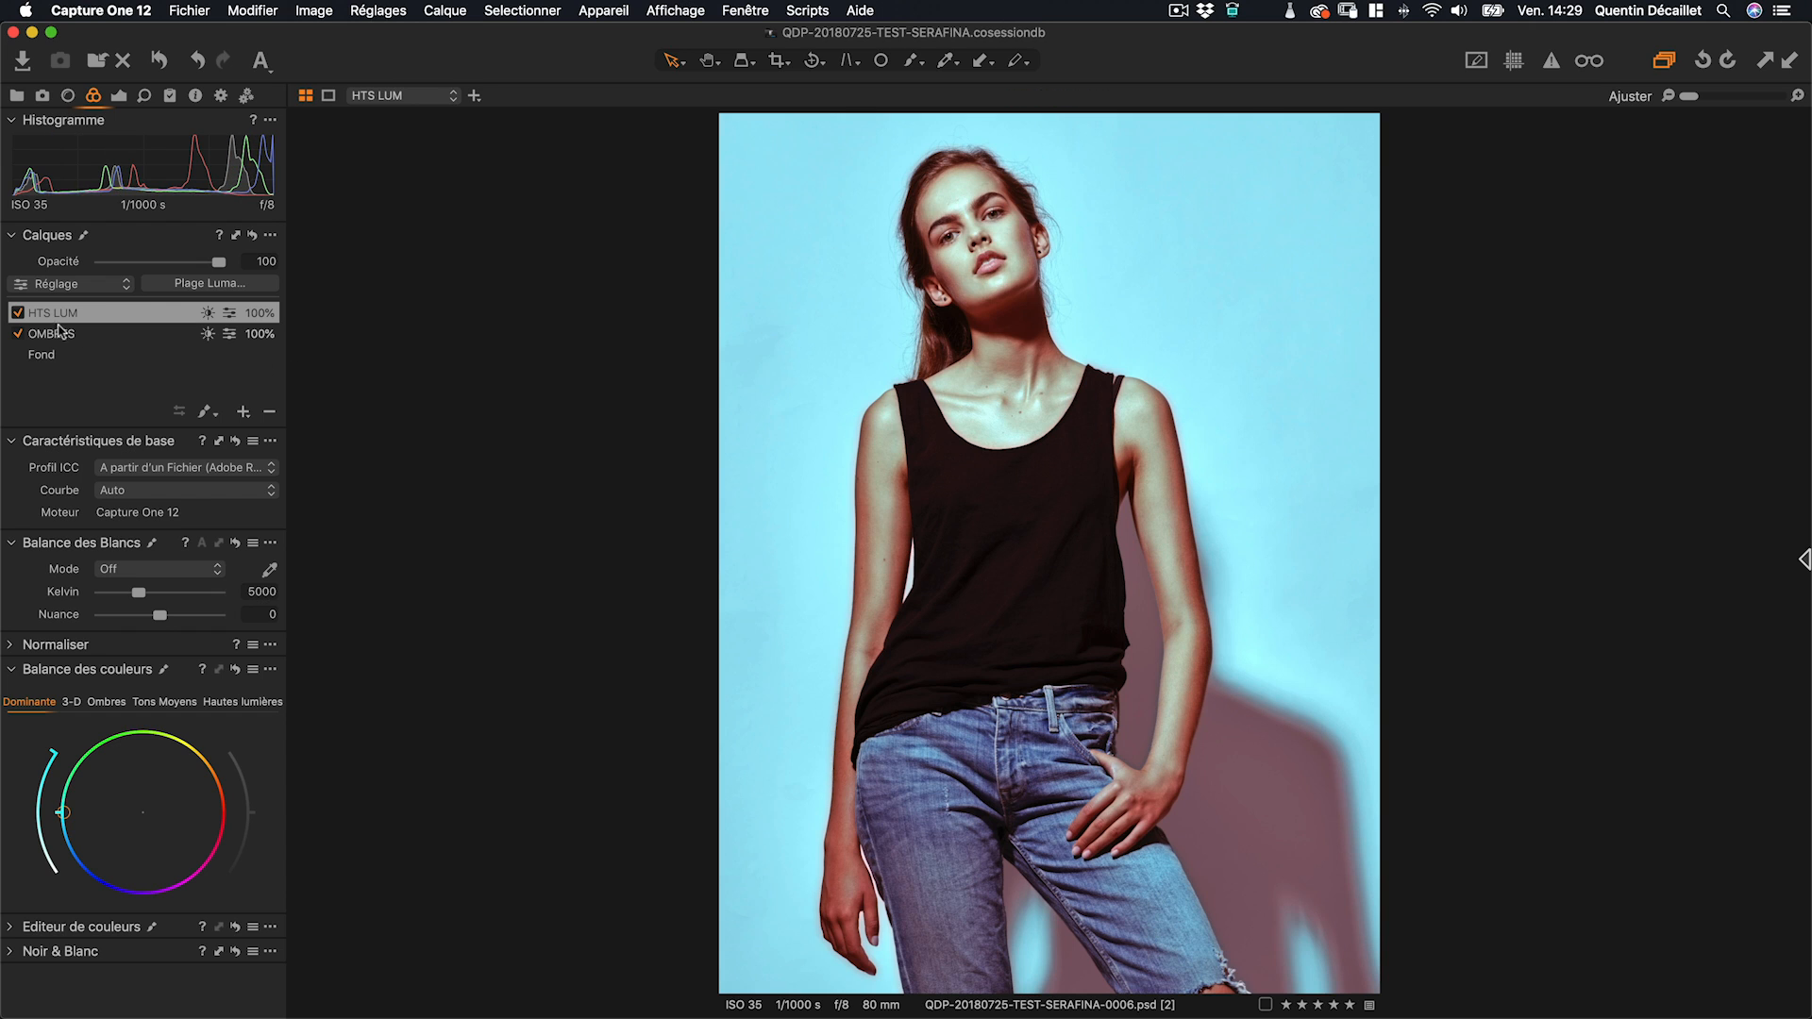
- Raise the upper limit of the HTS LUM luma range to 155, with its transition at 198, and apply it
click(203, 283)
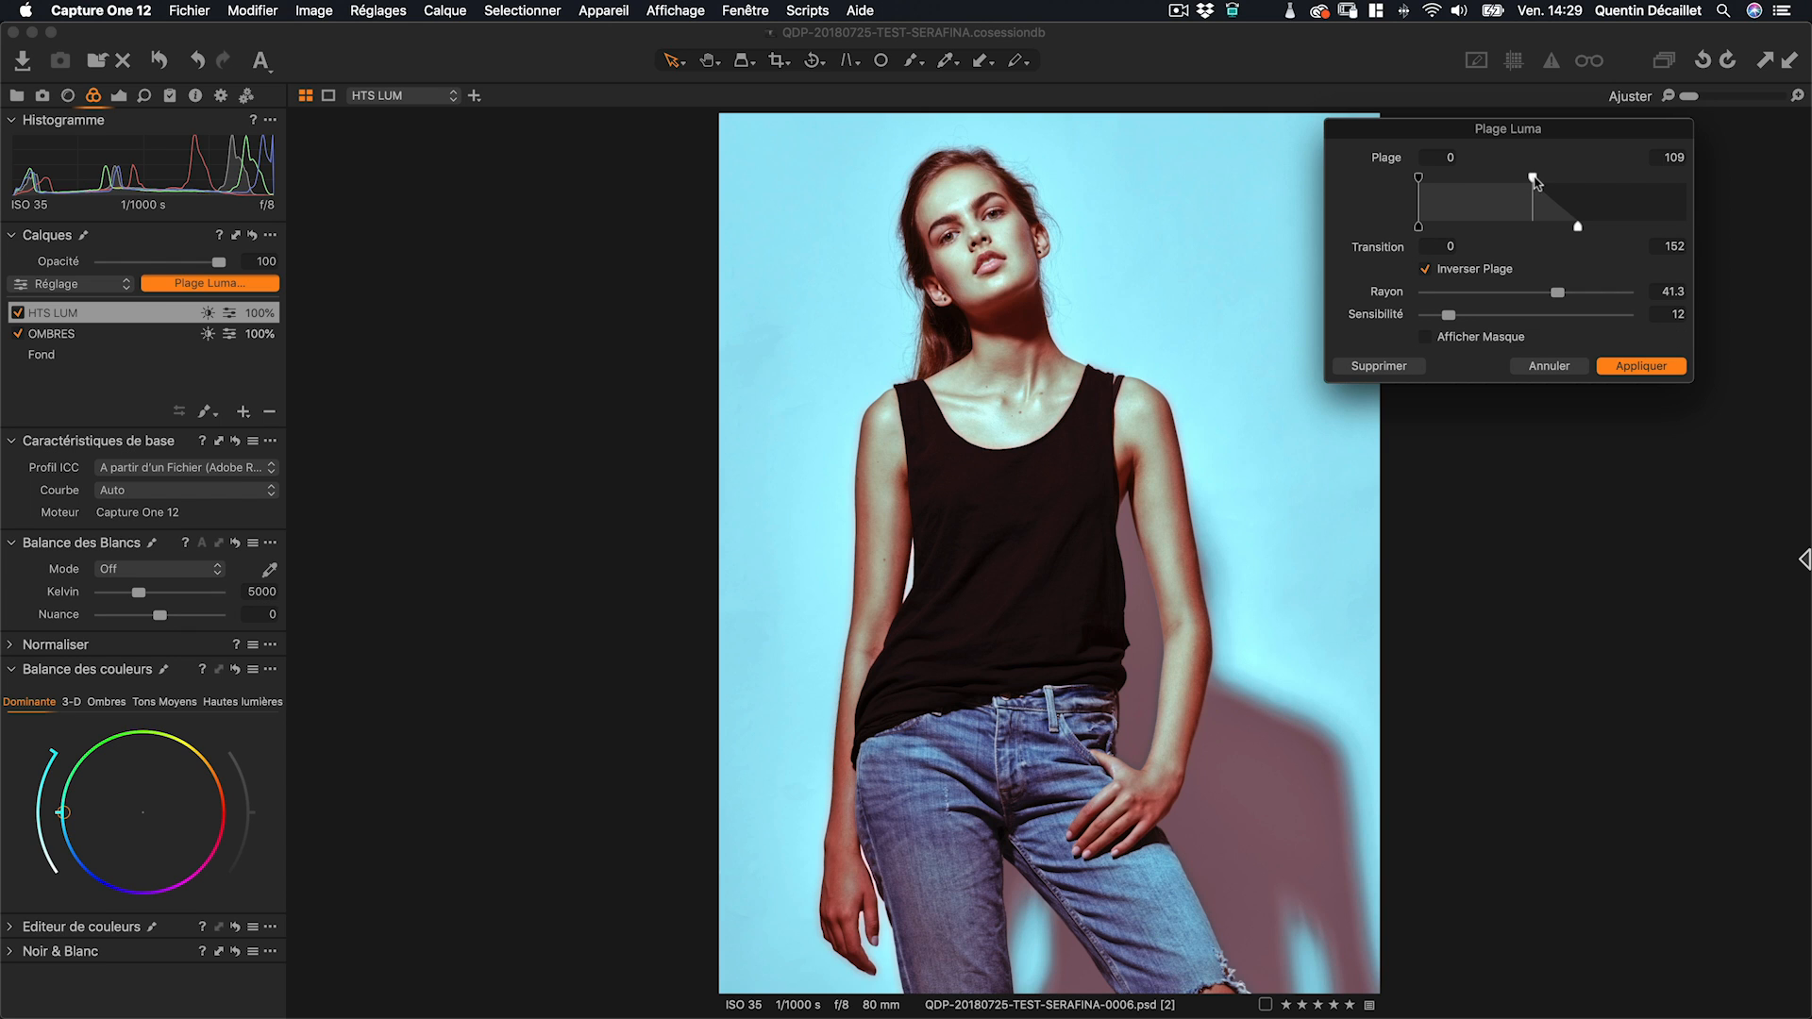
drag(1534, 178, 1582, 178)
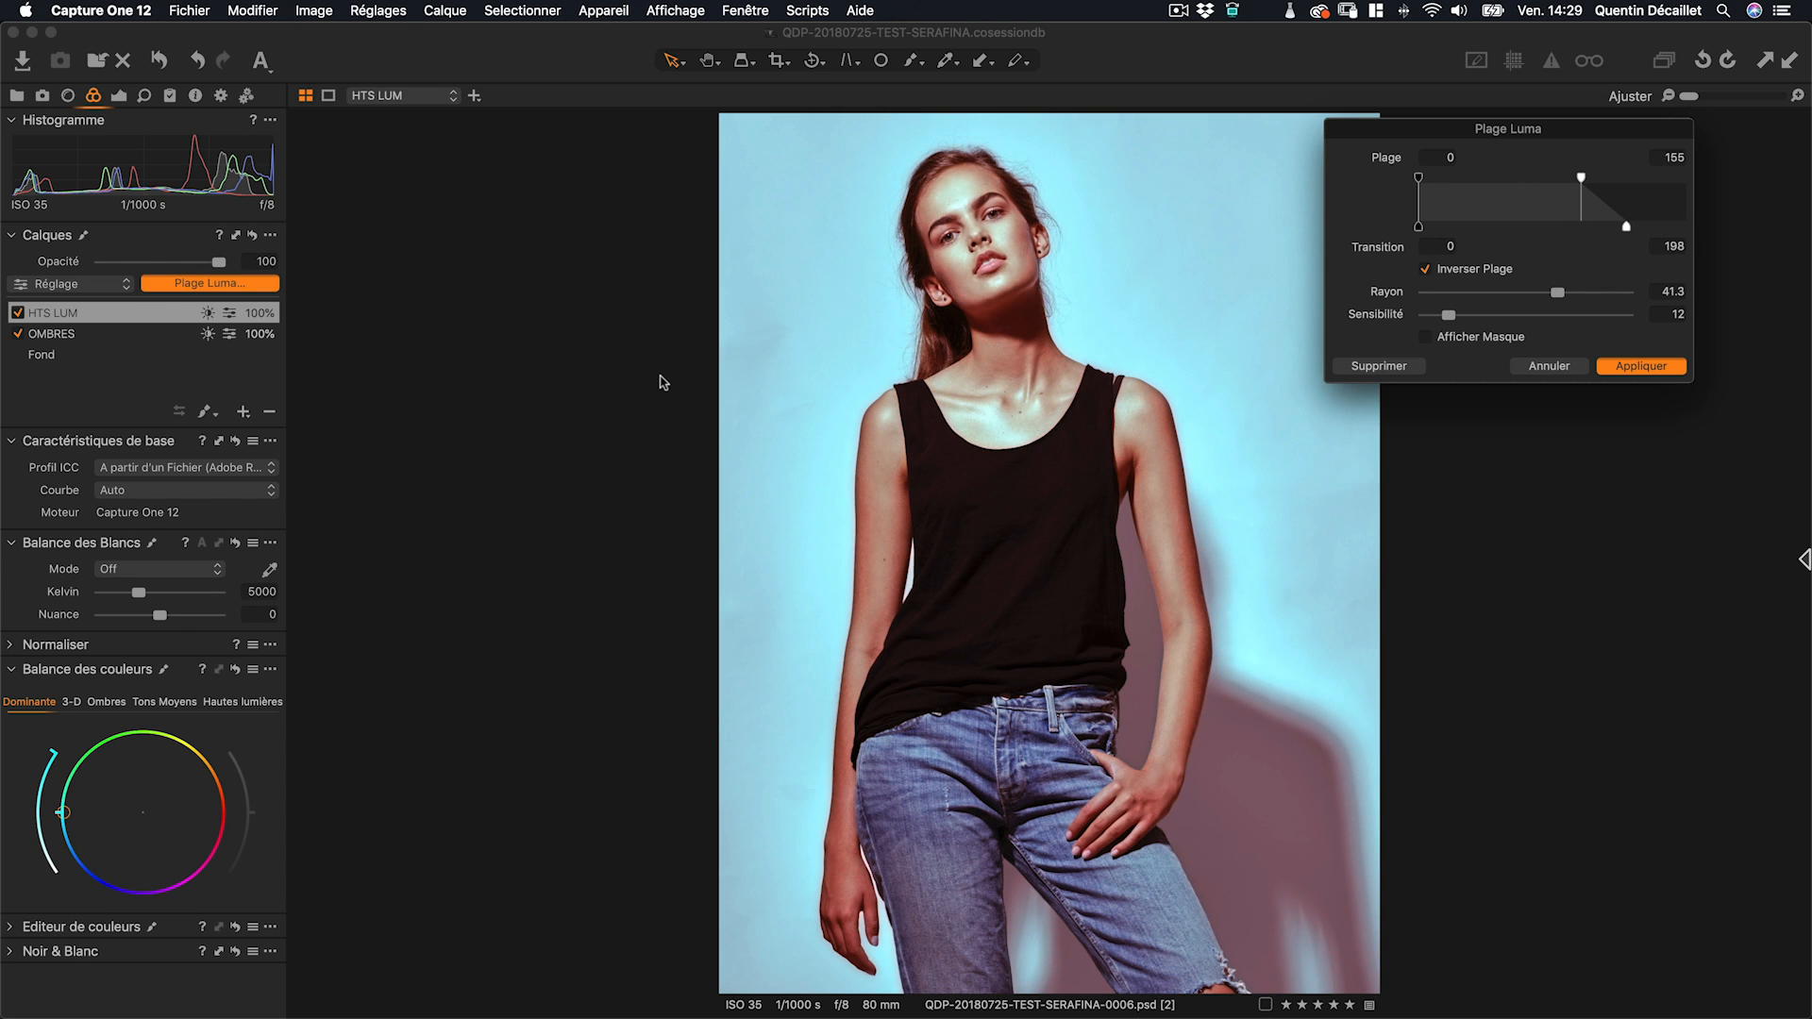
click(1662, 367)
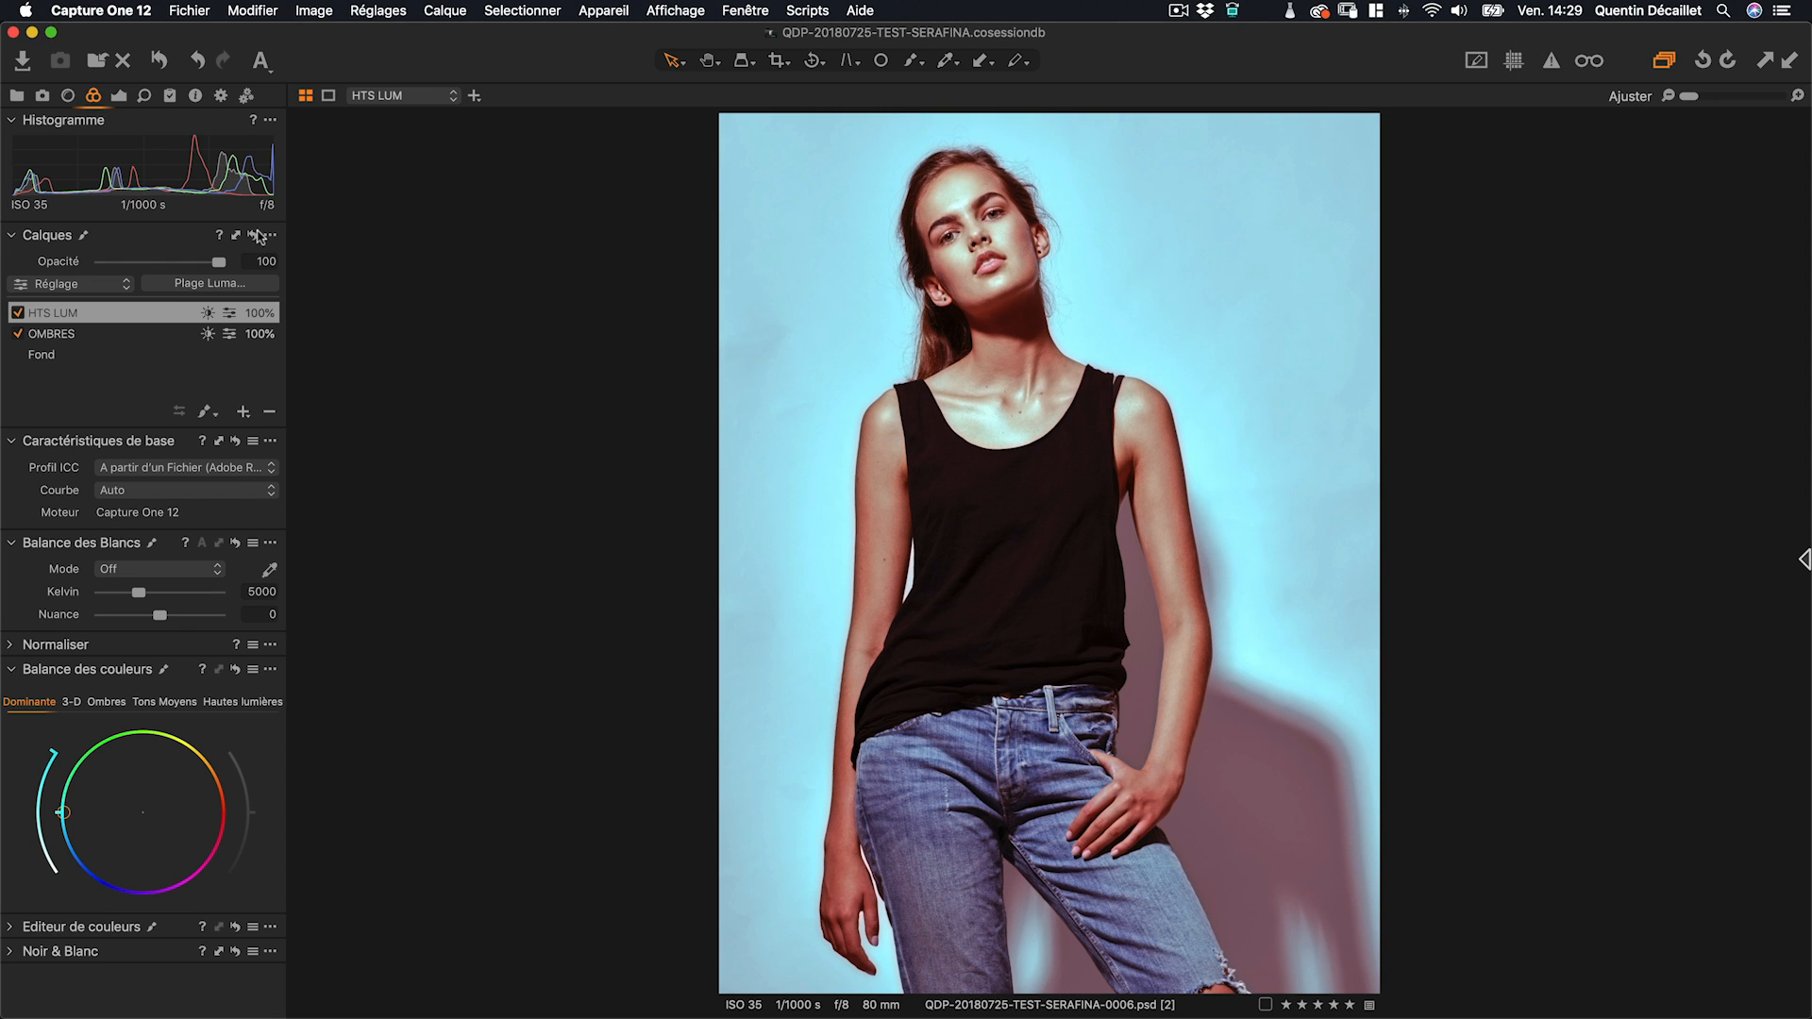
- Compare the photo with and without the layer adjustments
click(255, 238)
click(255, 237)
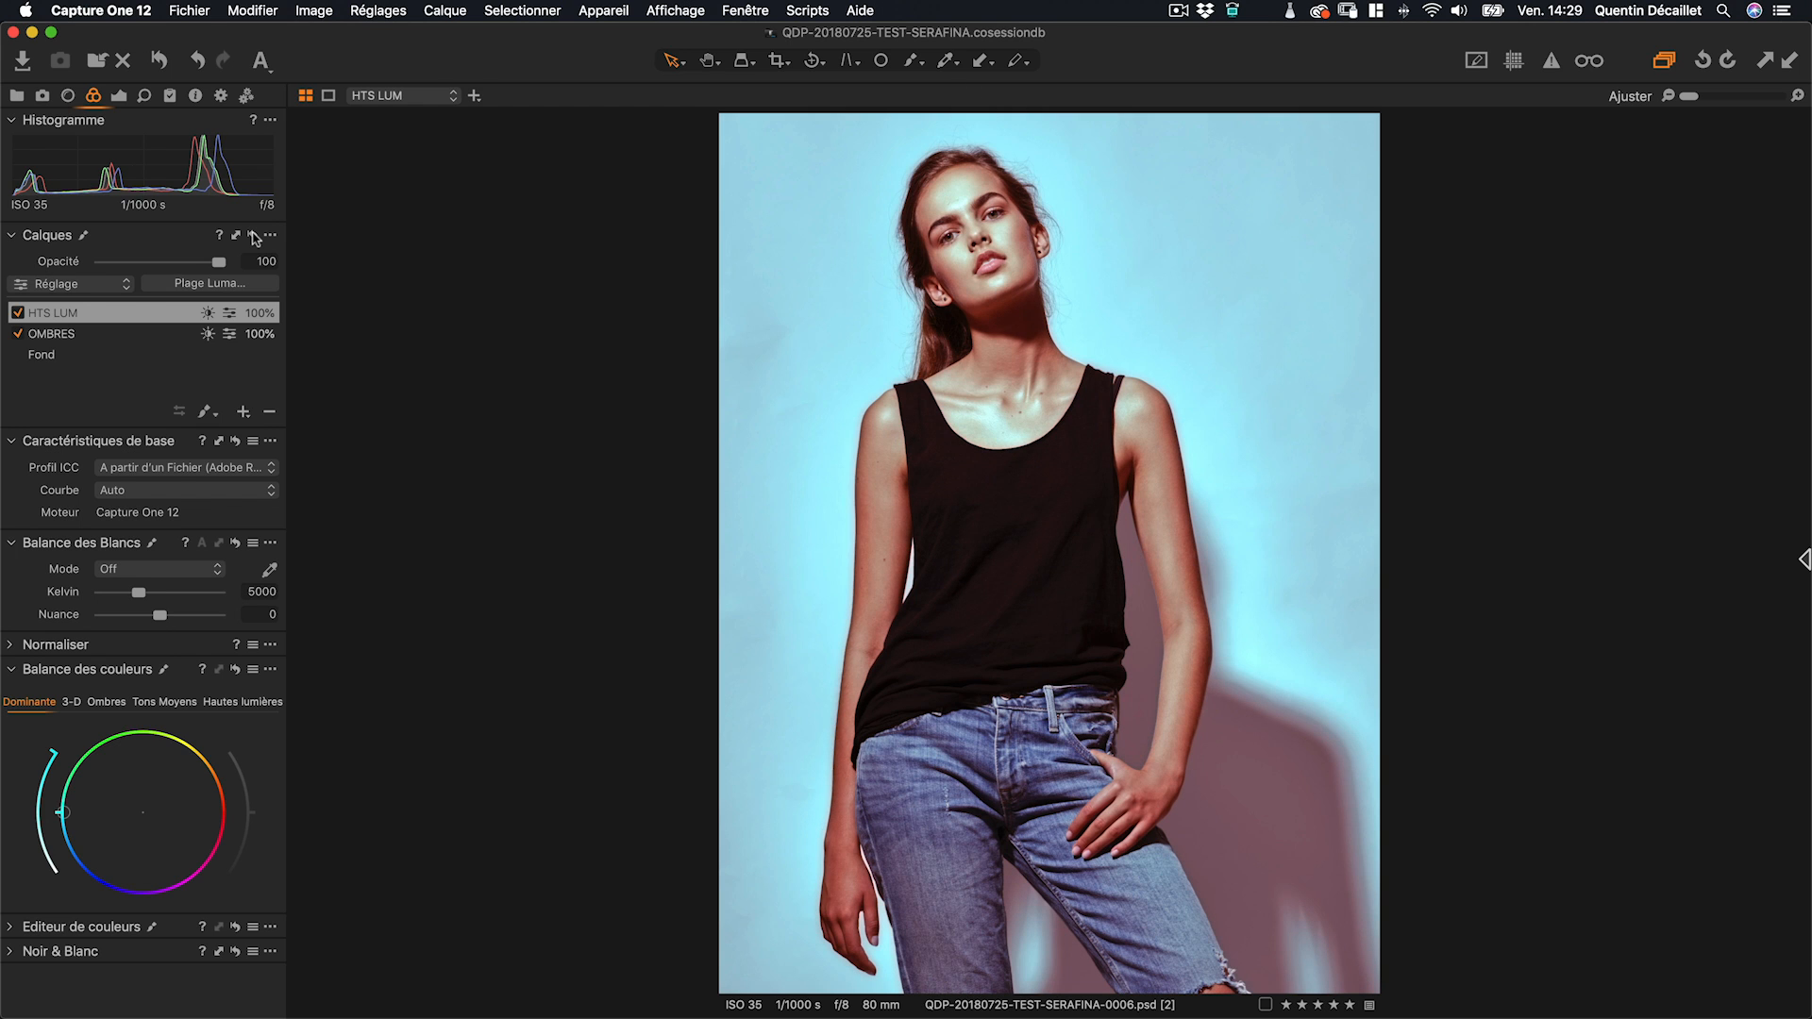
click(255, 238)
click(254, 237)
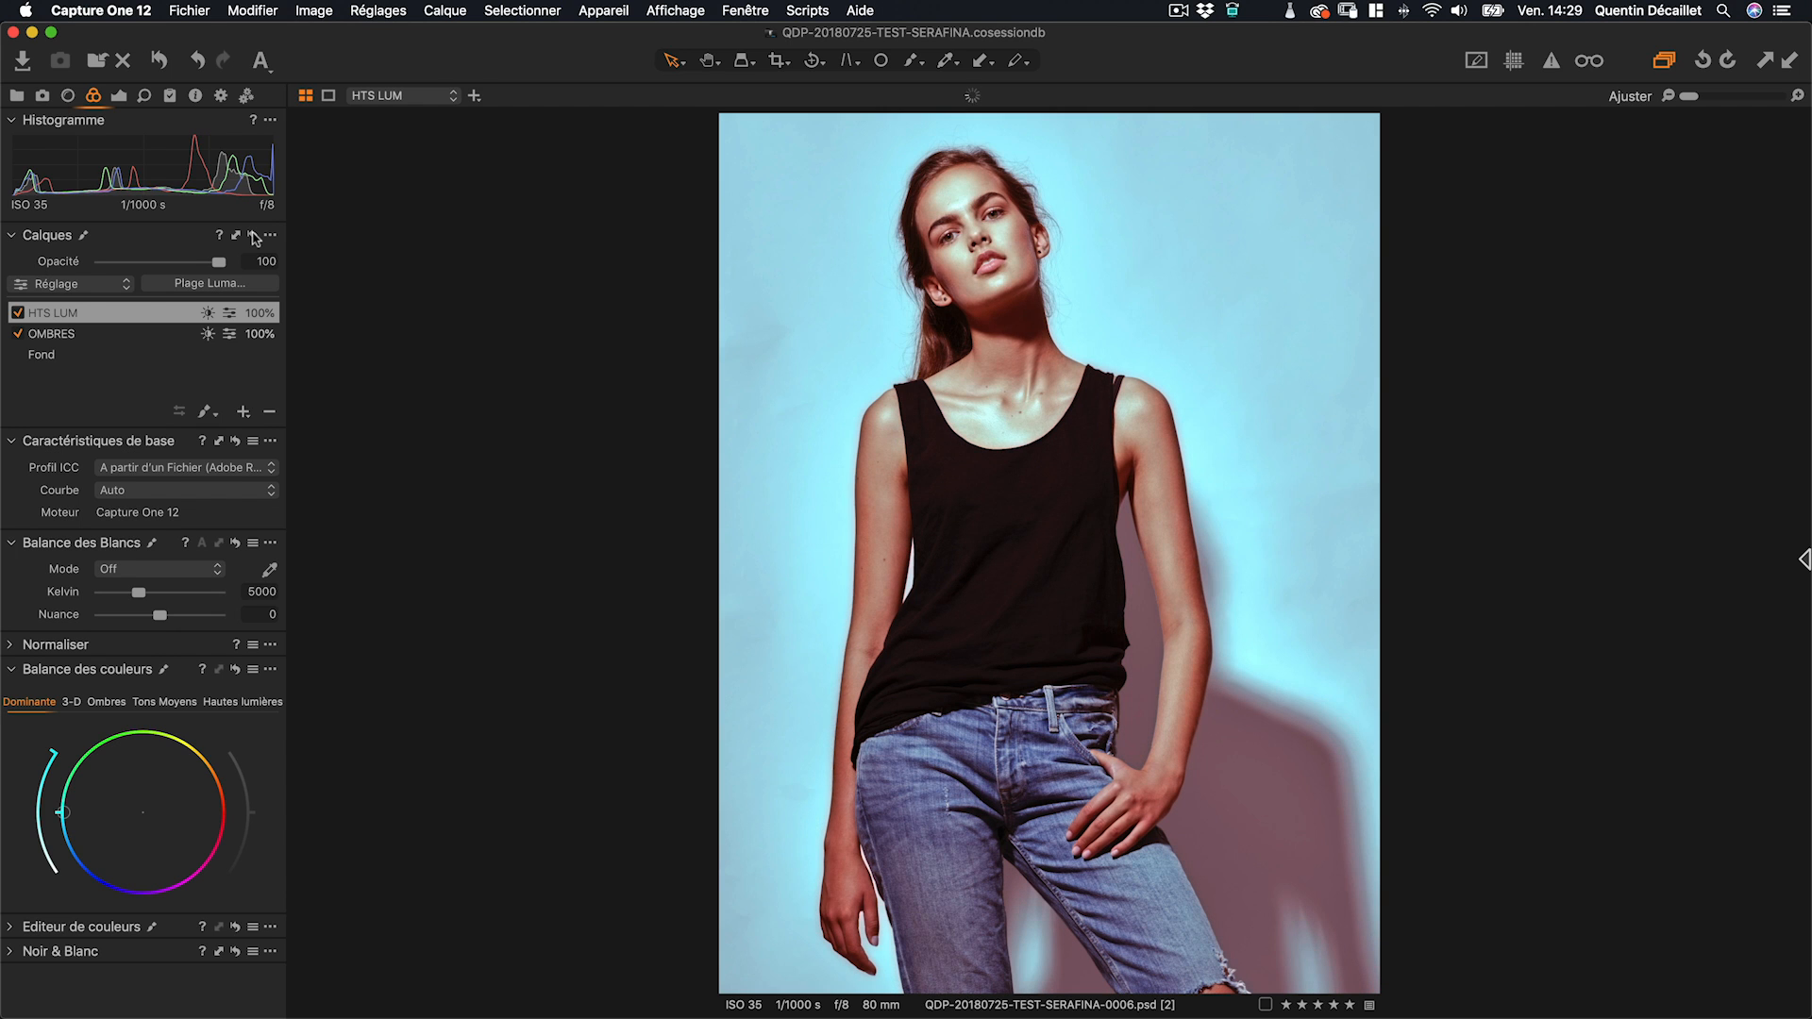
- Lower the HTS LUM opacity to 55% and the OMBRES opacity to 51%, and preview the photo without adjustments
drag(192, 264, 163, 268)
click(179, 333)
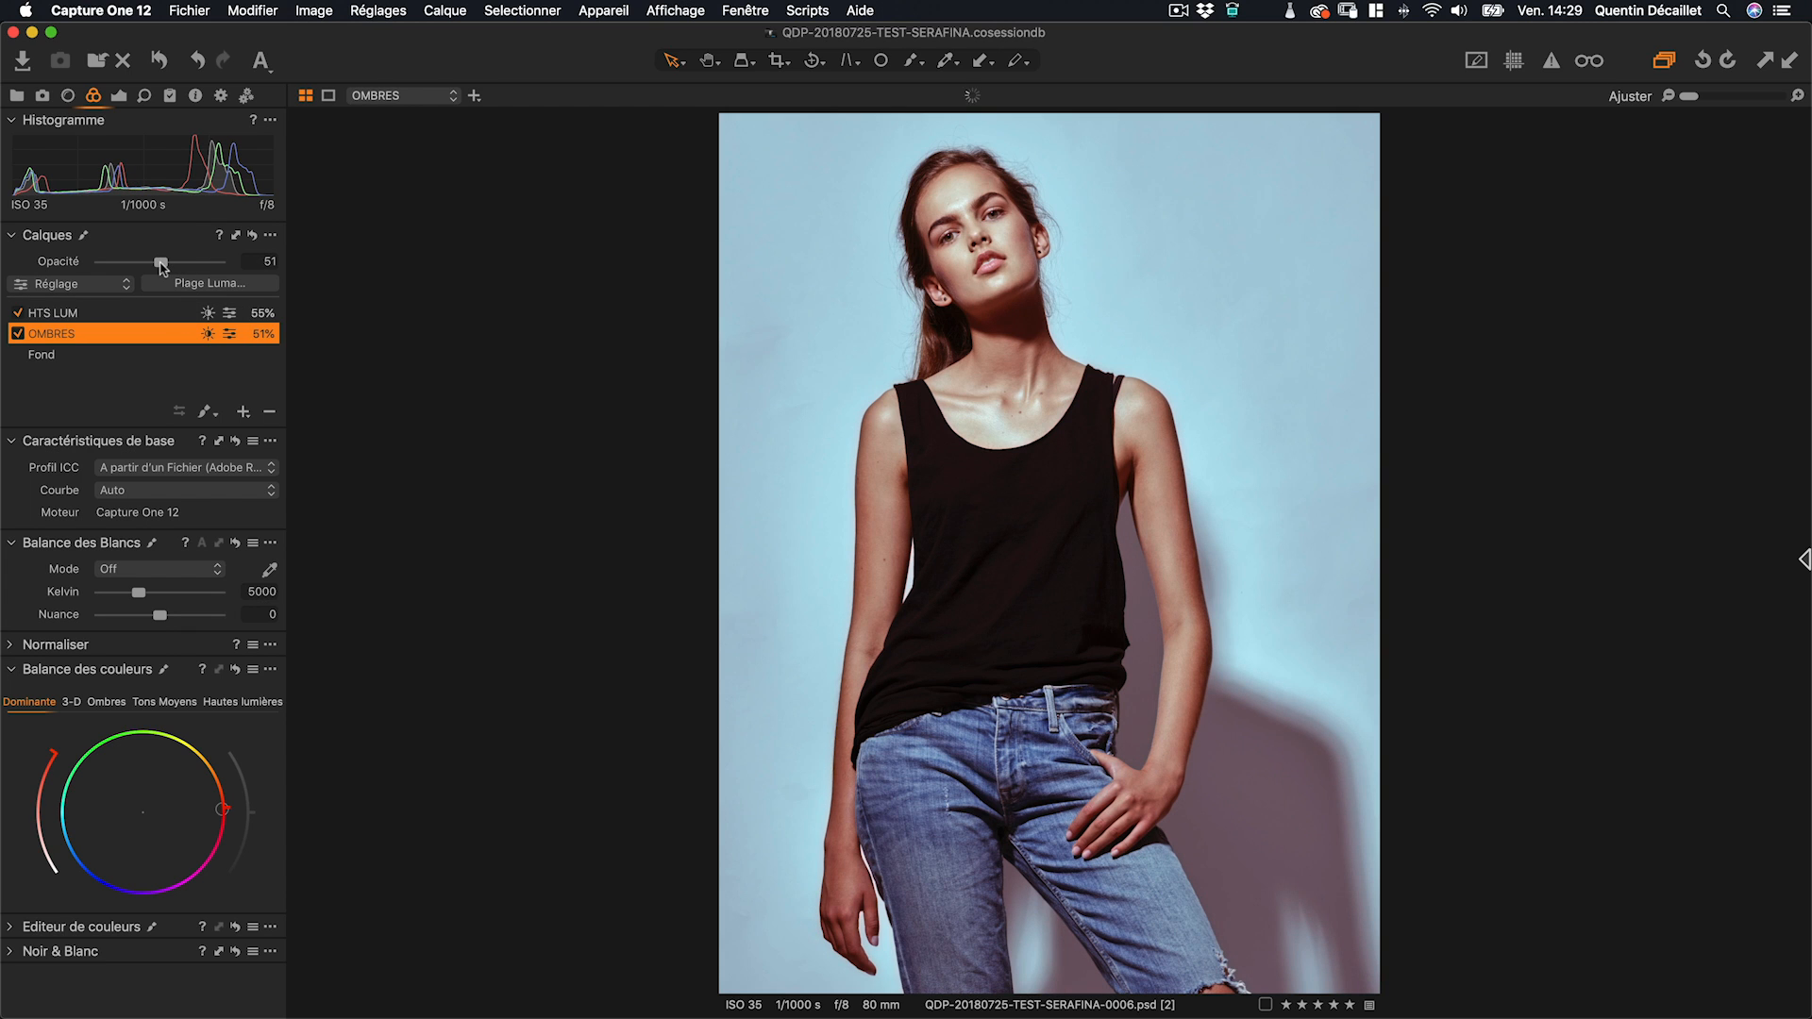
alt+click(162, 62)
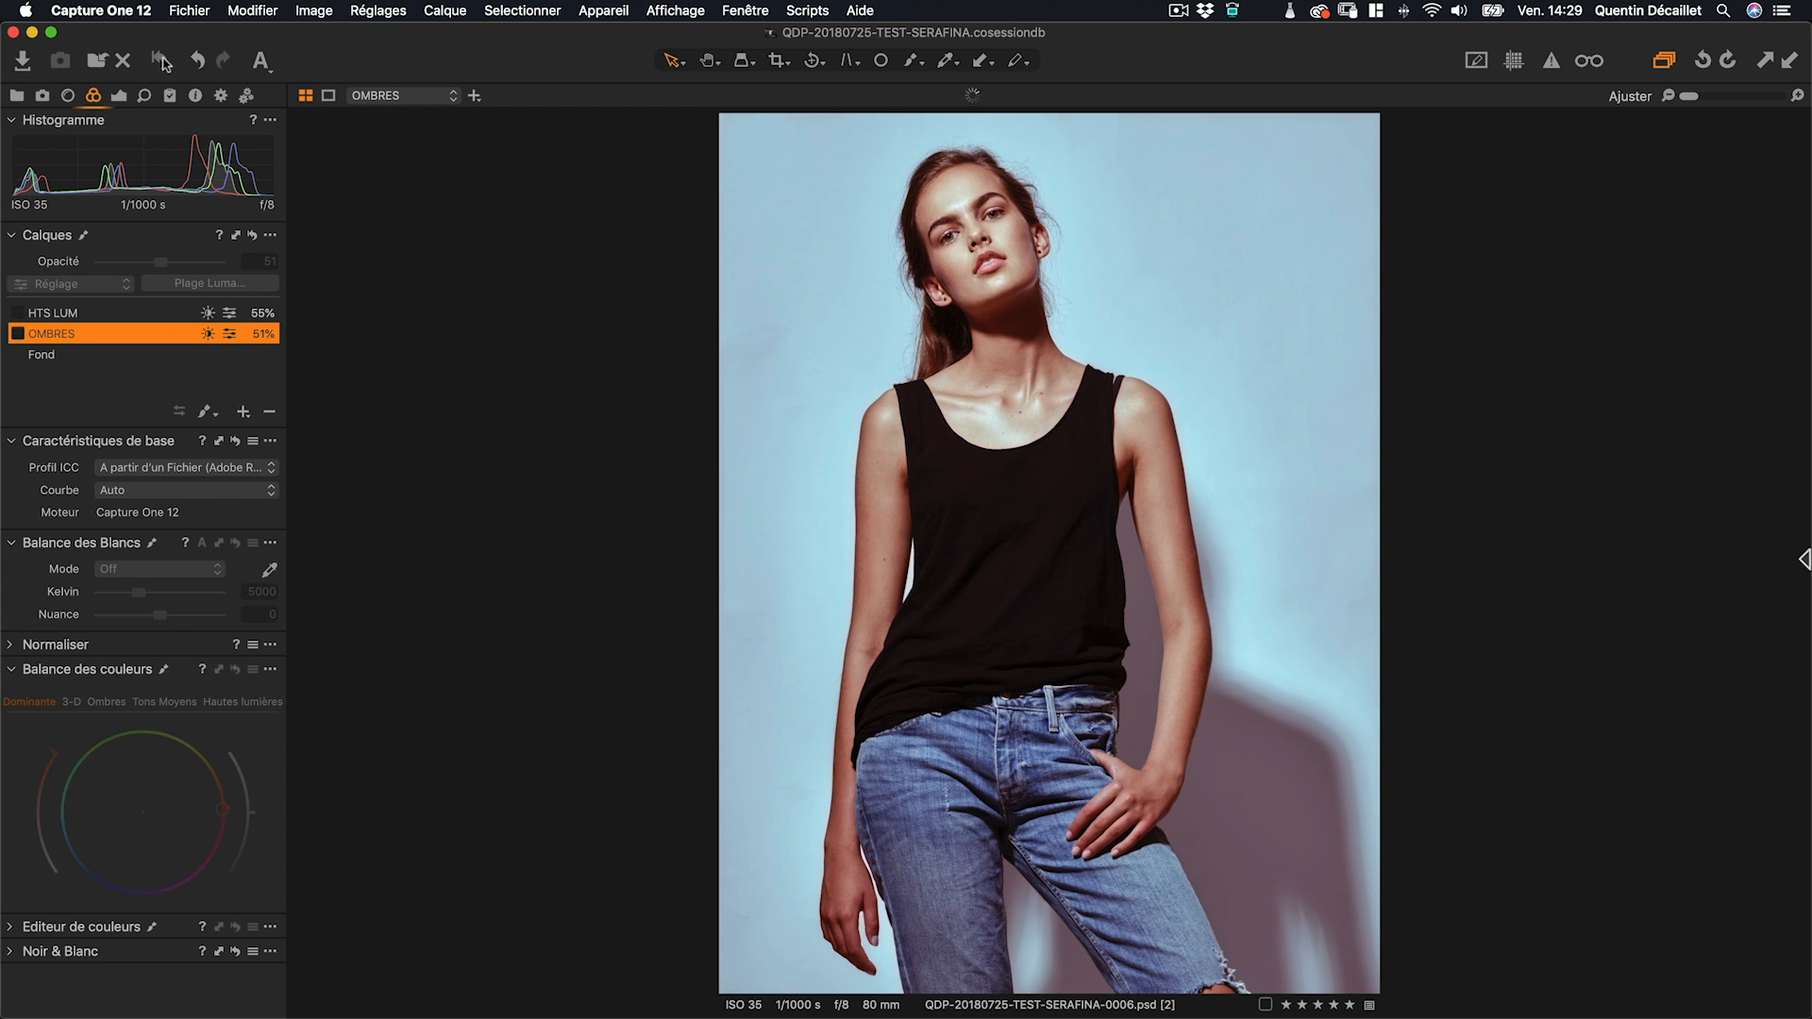